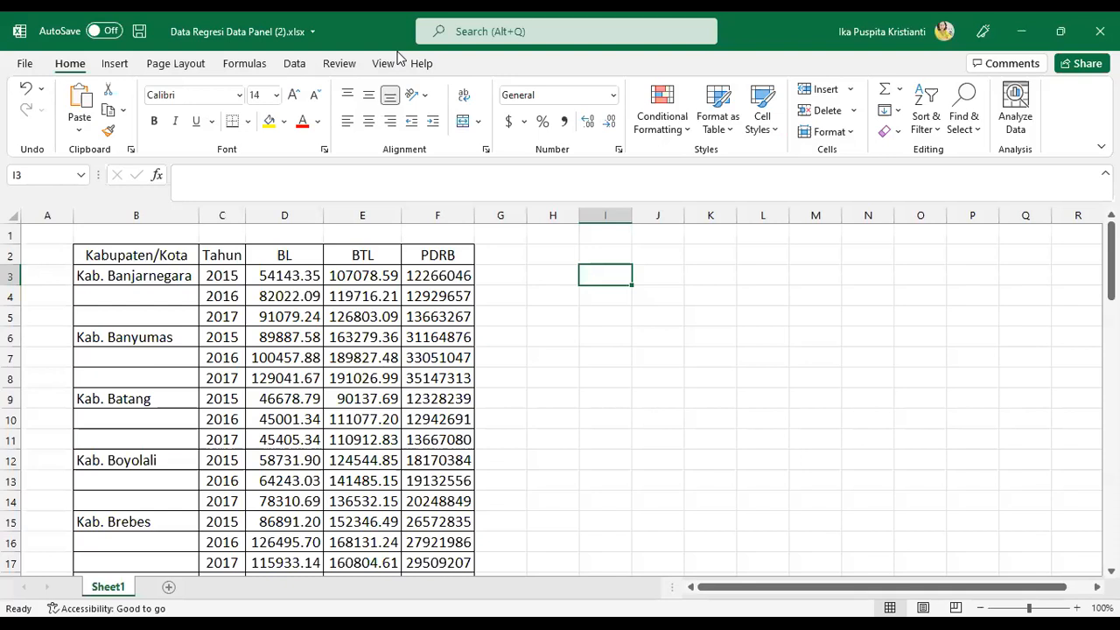
click(722, 75)
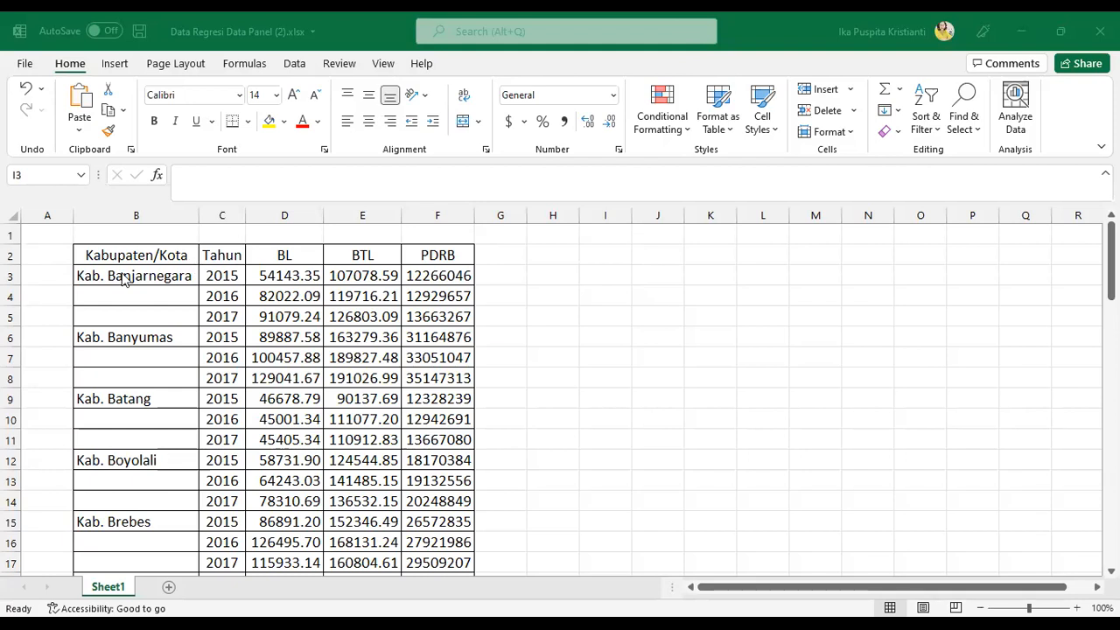
click(254, 278)
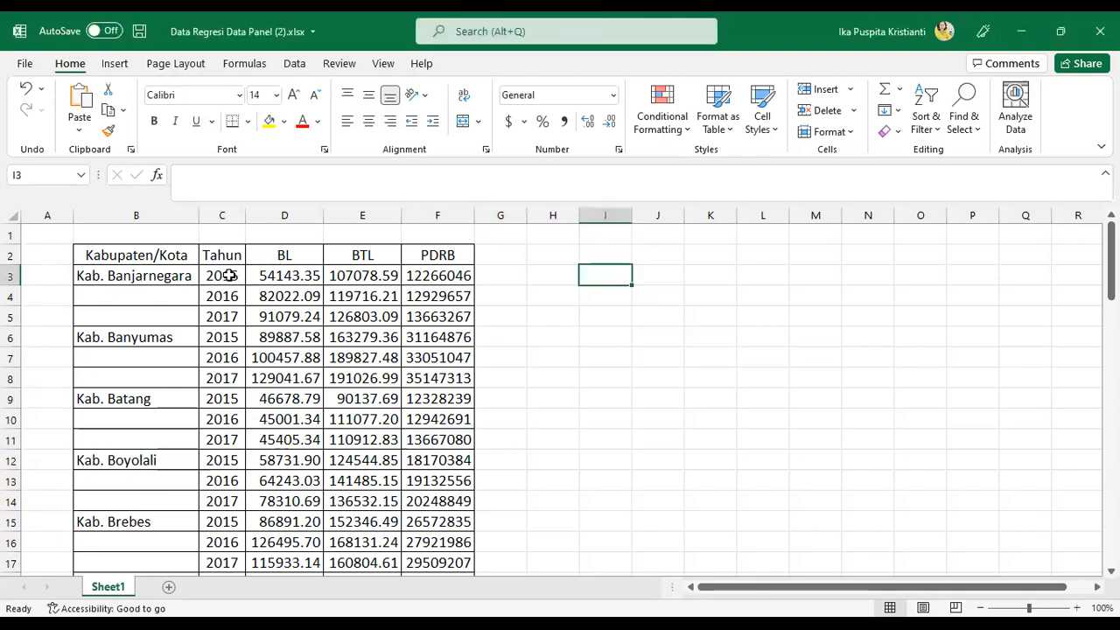
click(267, 275)
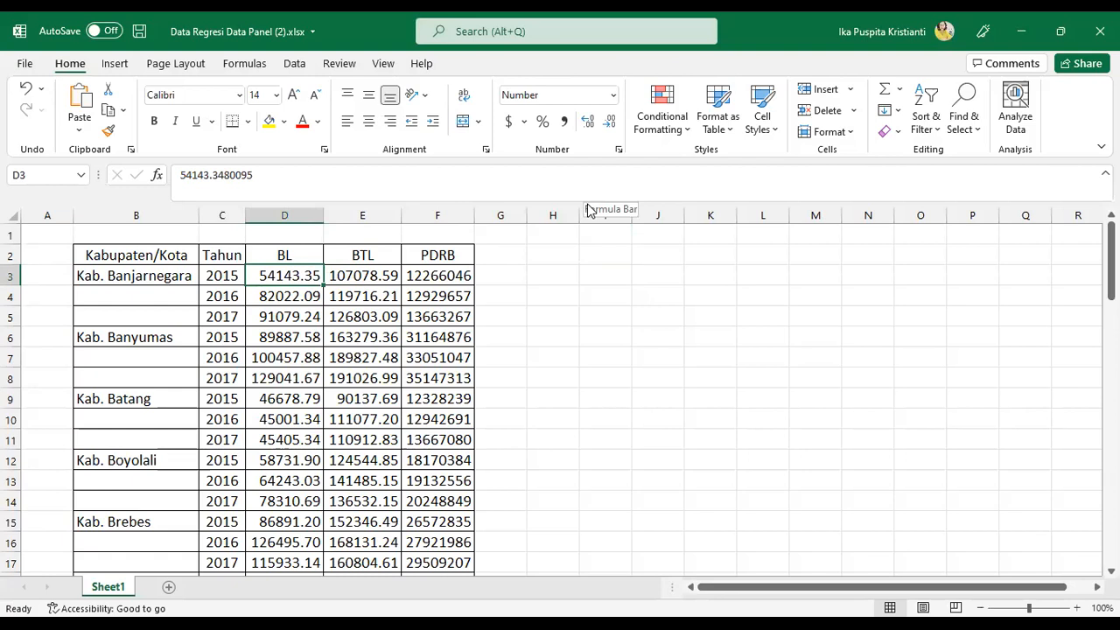
key(ctrl+shift+Down)
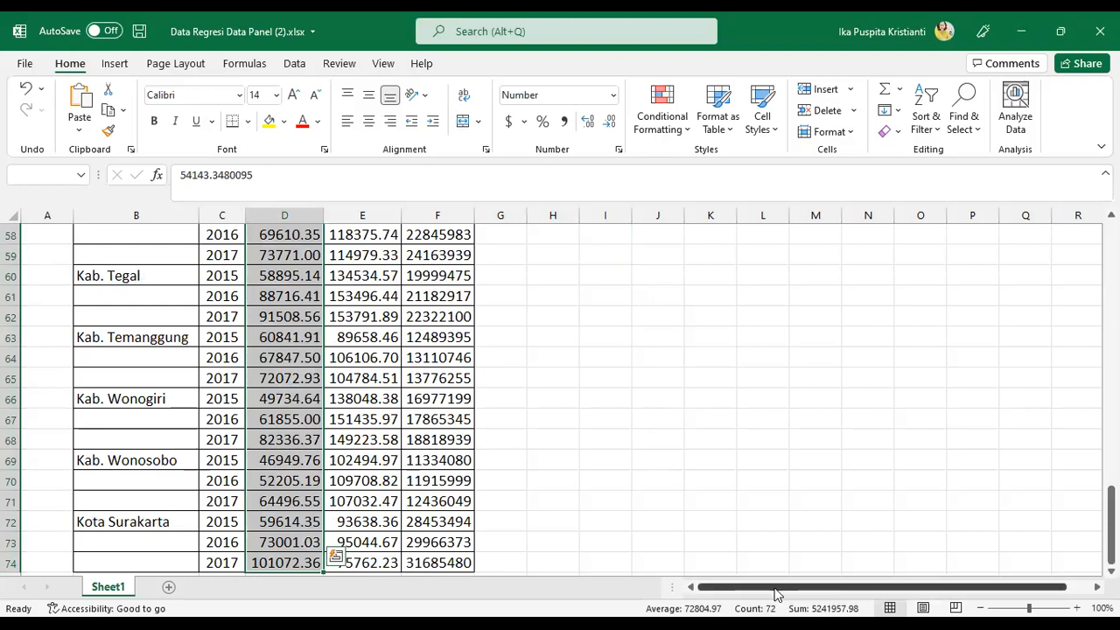
scroll(432, 449, up, 19)
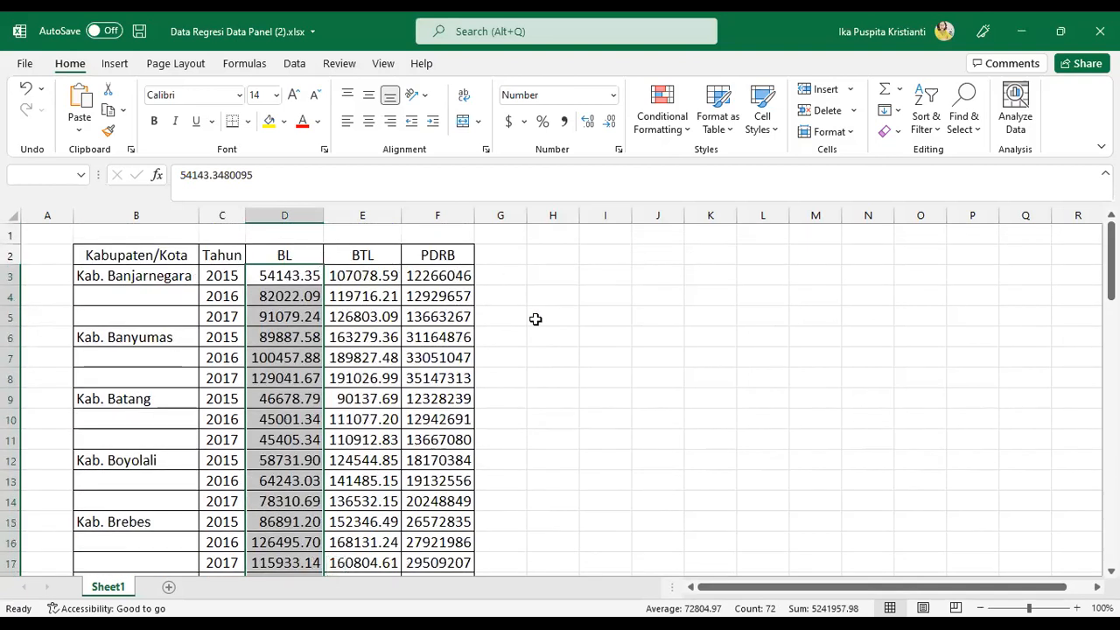
Copy the BL, BTL and PDRB columns with their headers, from D2 down to the last data row
click(317, 251)
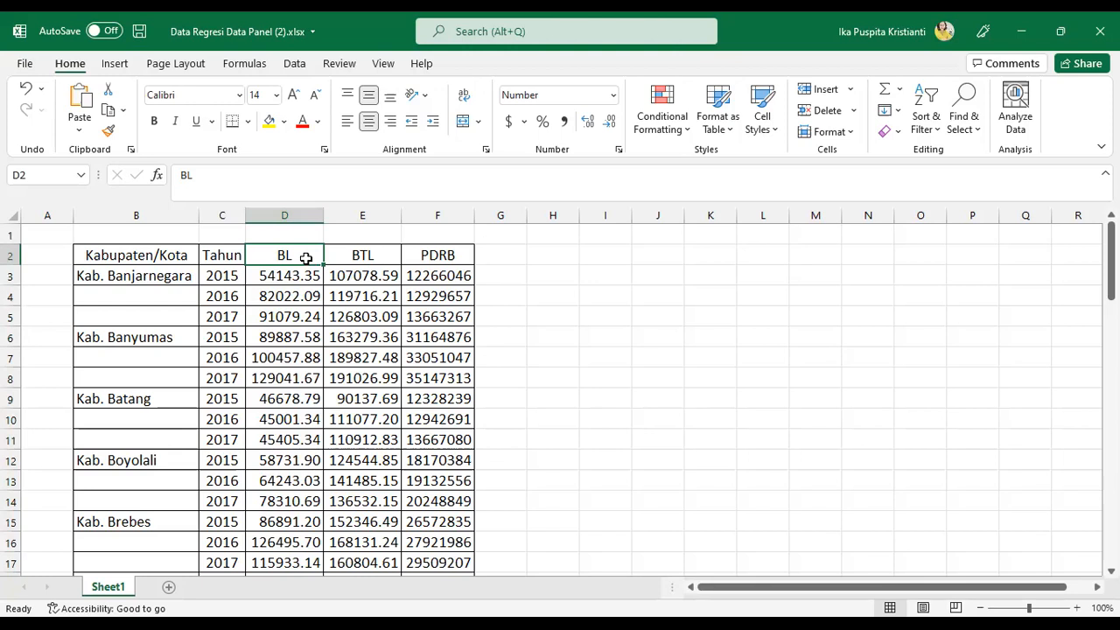
key(ctrl+shift+Down)
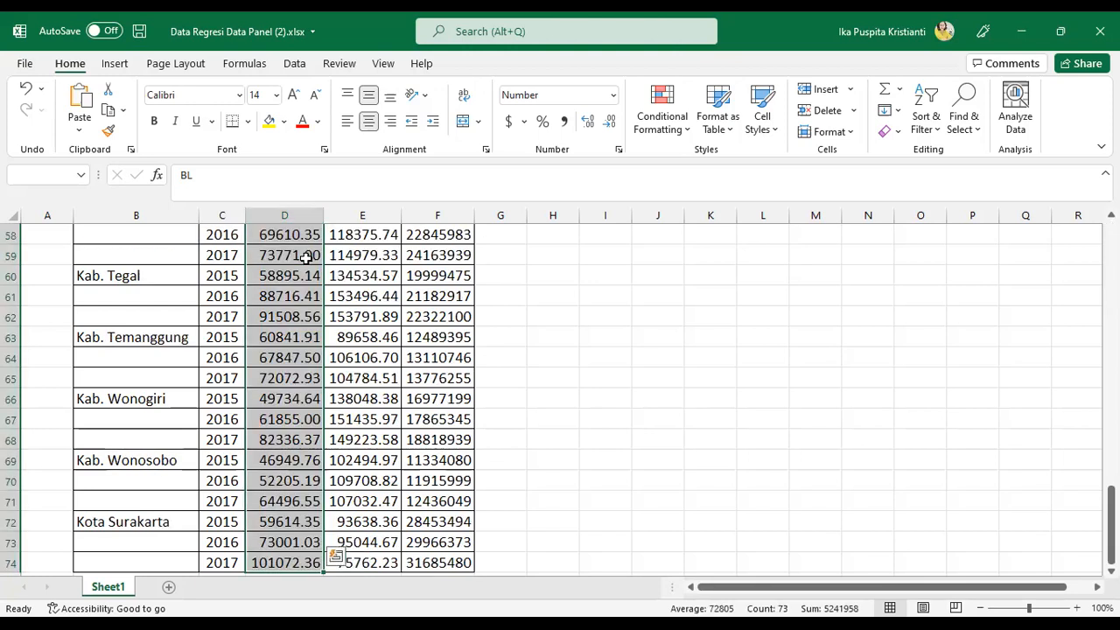
key(ctrl+shift+Right)
scroll(335, 288, up, 19)
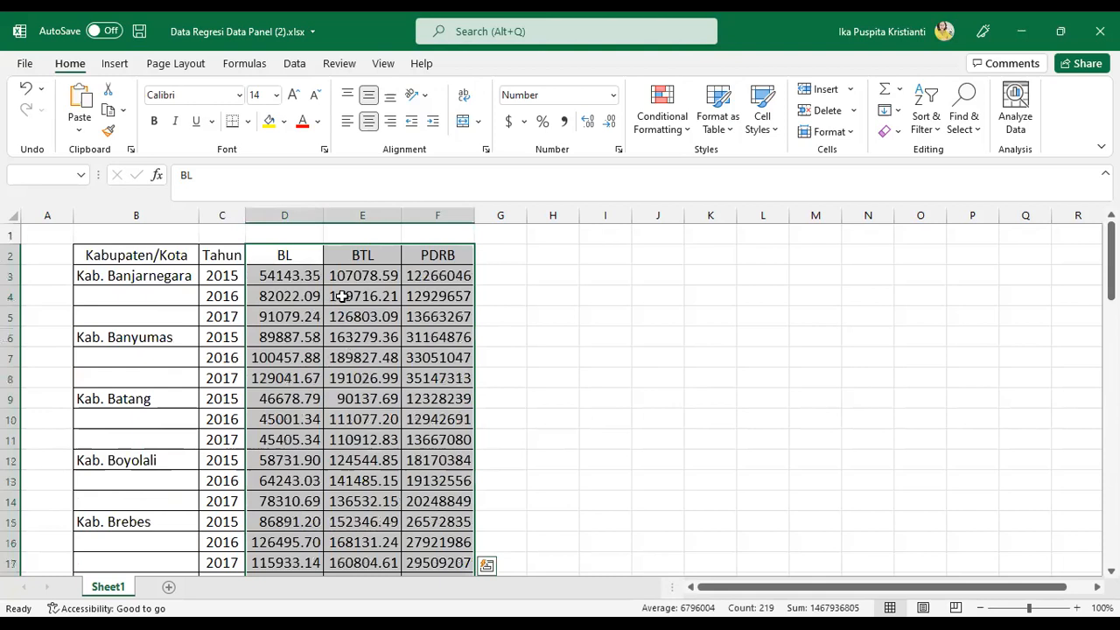
right_click(393, 218)
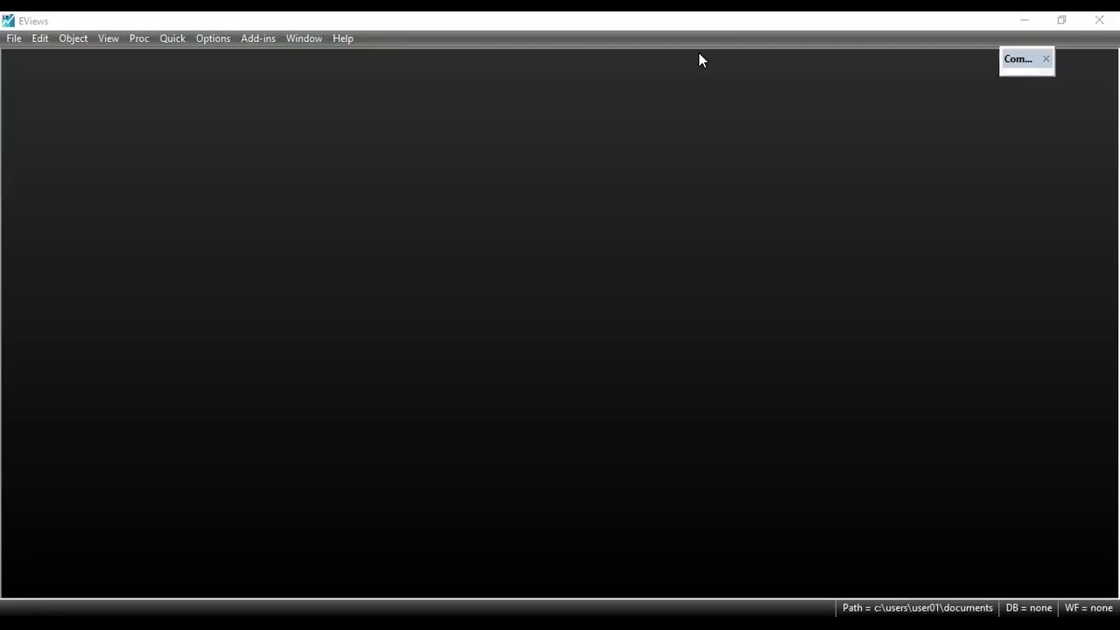
click(14, 39)
click(249, 49)
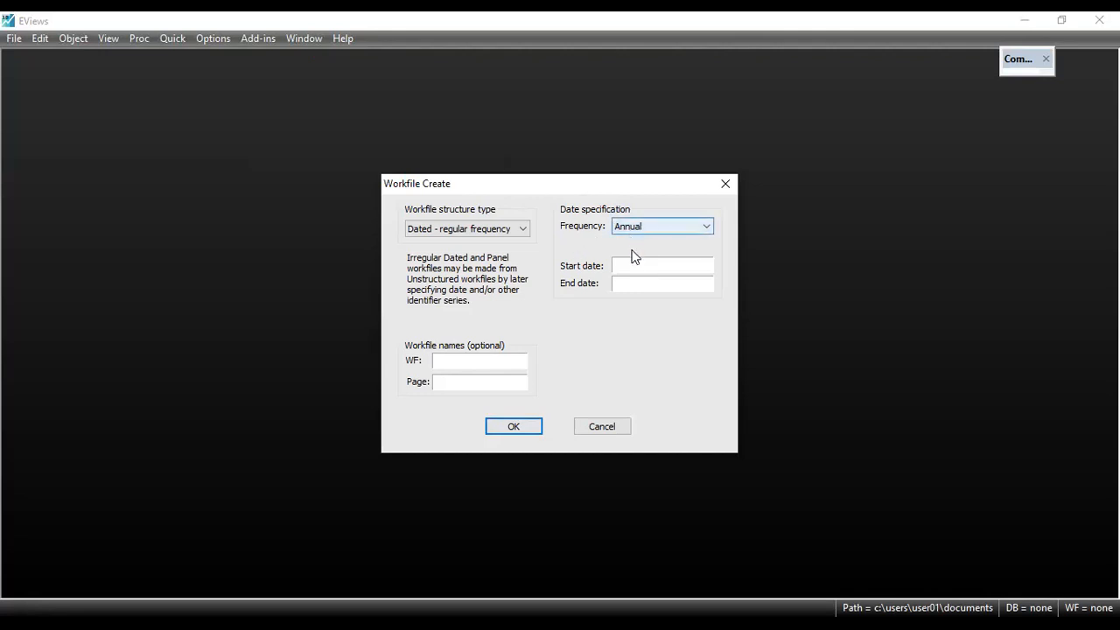
click(662, 263)
text(2015)
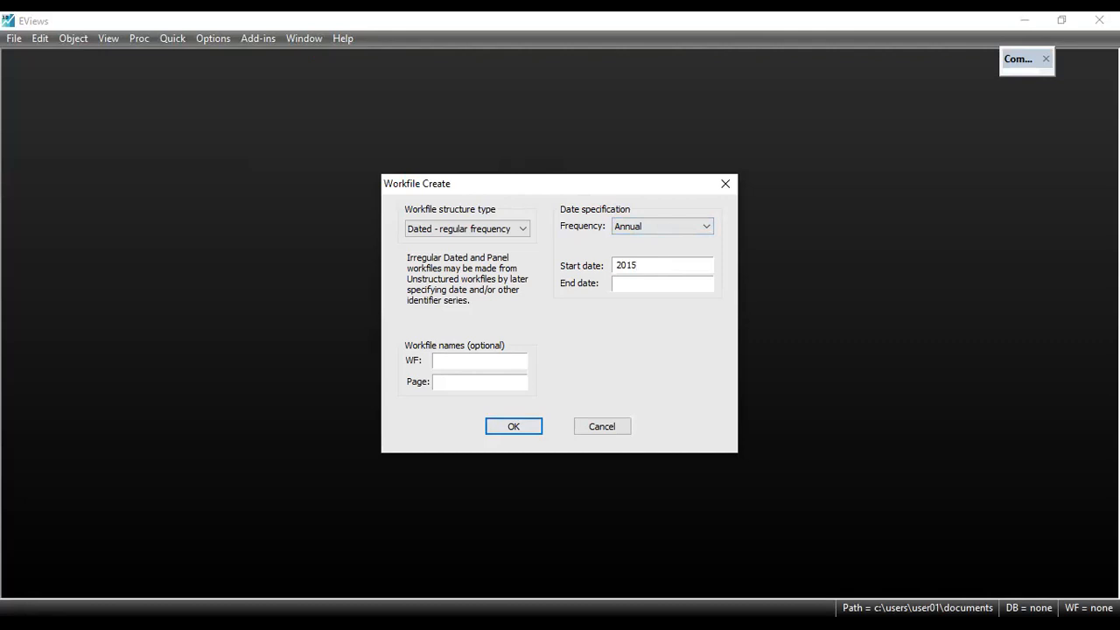
text(2017)
click(612, 426)
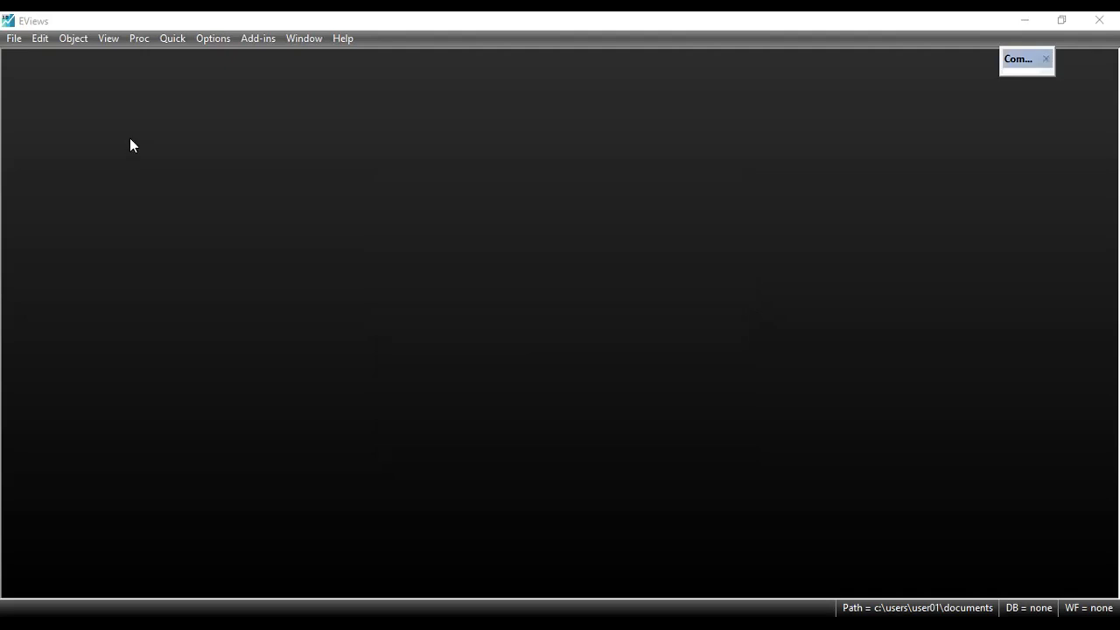
Start a new workfile with the Balanced Panel structure type
click(26, 42)
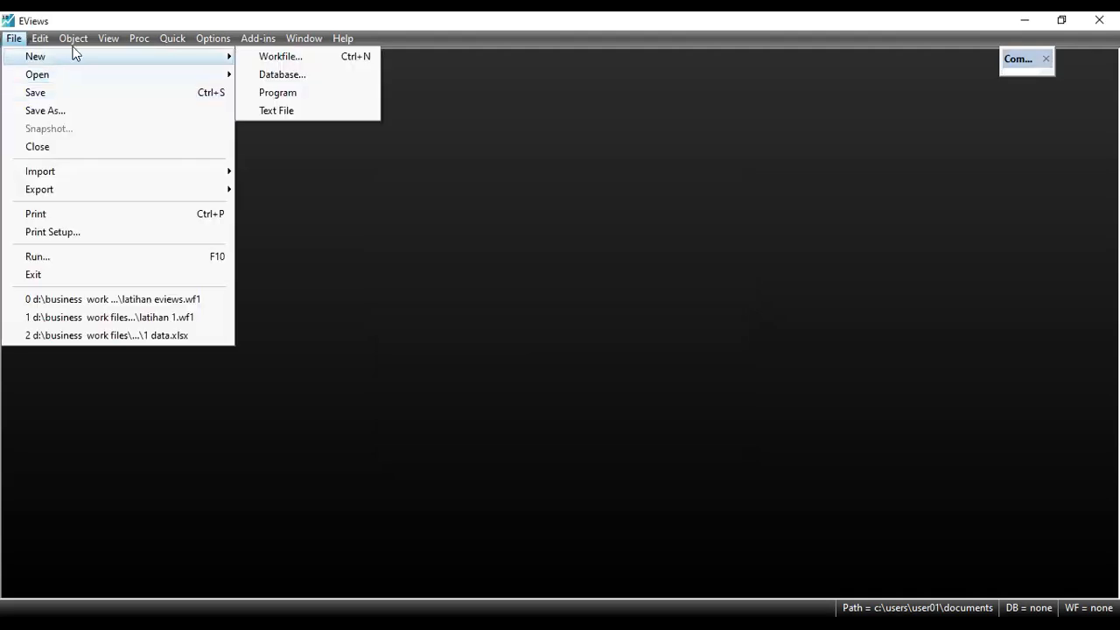
mouse_move(26, 56)
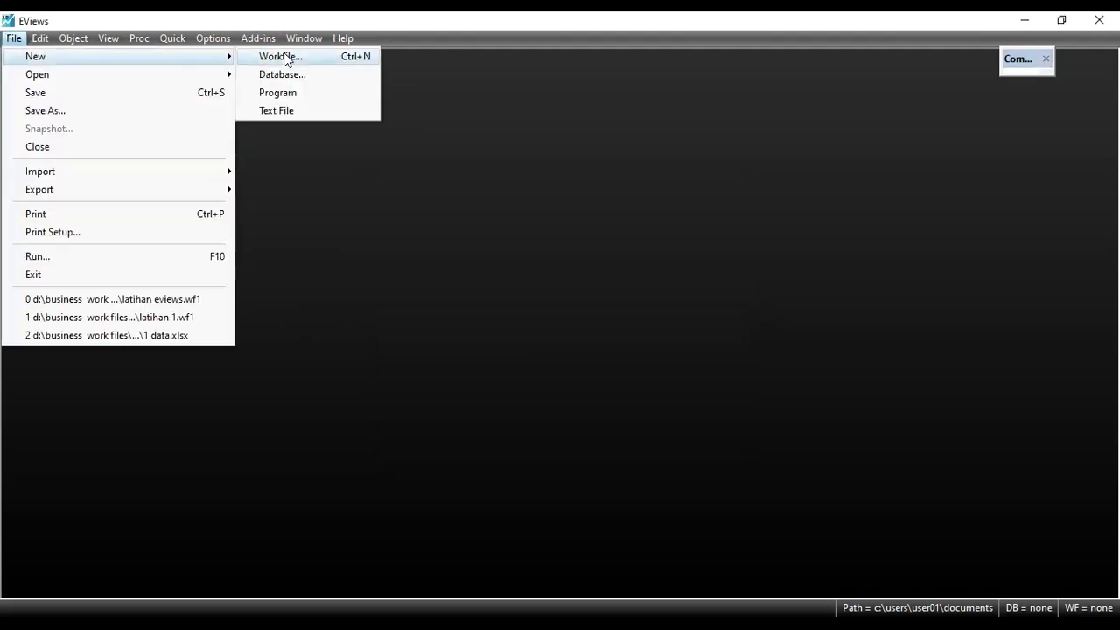
click(285, 57)
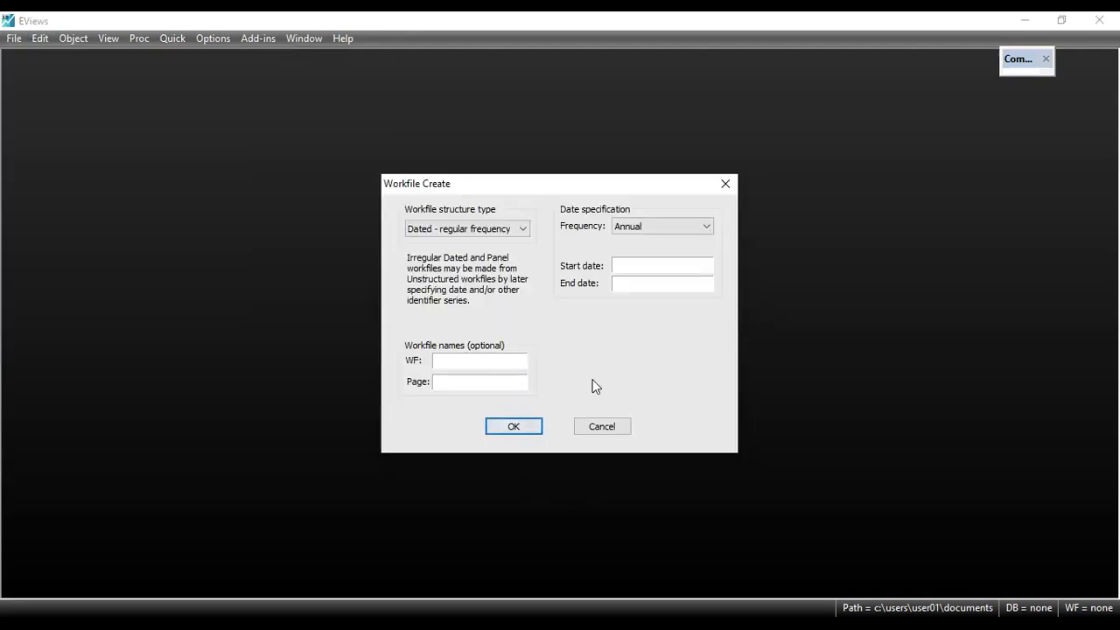
click(432, 231)
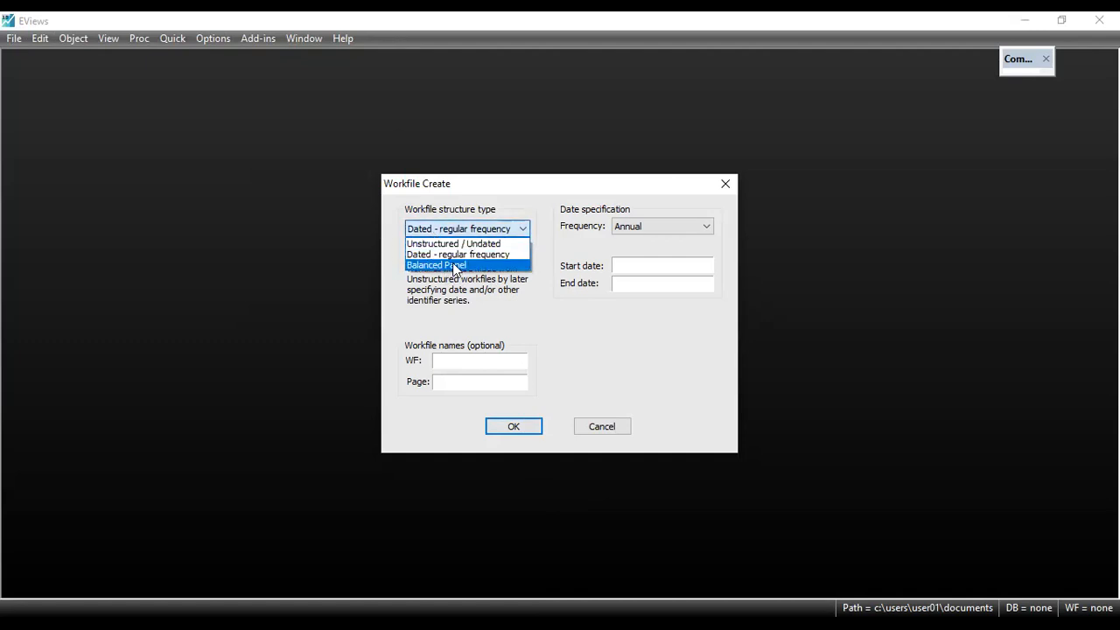
click(453, 265)
Create the annual panel workfile with start date 2015, end date 2017 and 24 cross sections
click(710, 267)
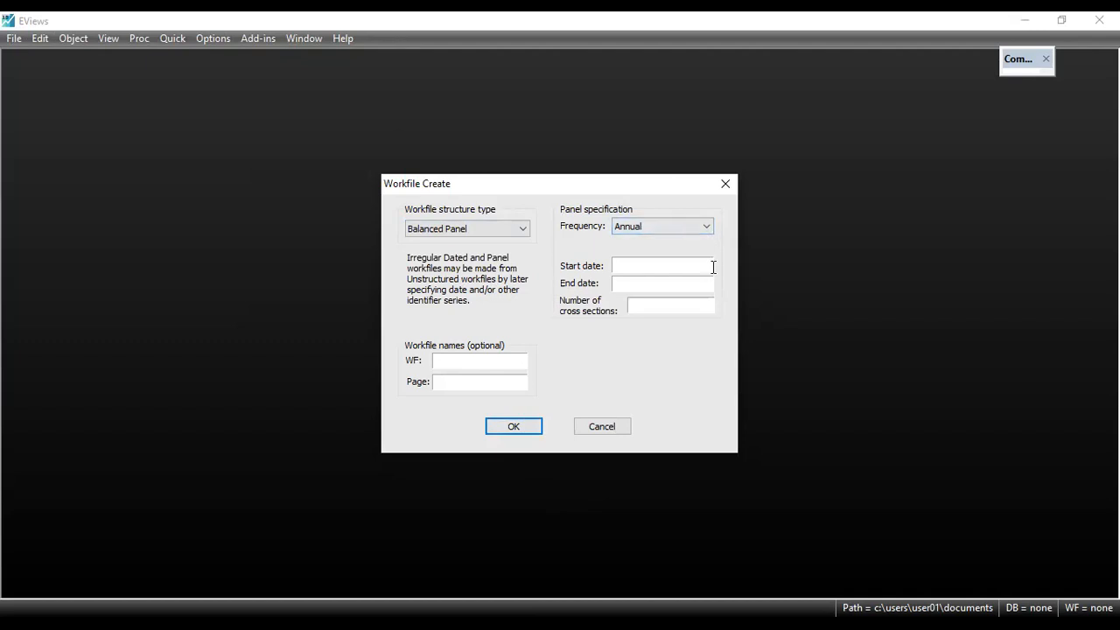
text(2016)
key(BackSpace)
text(5)
click(669, 282)
text(2017)
click(645, 307)
text(24)
click(511, 426)
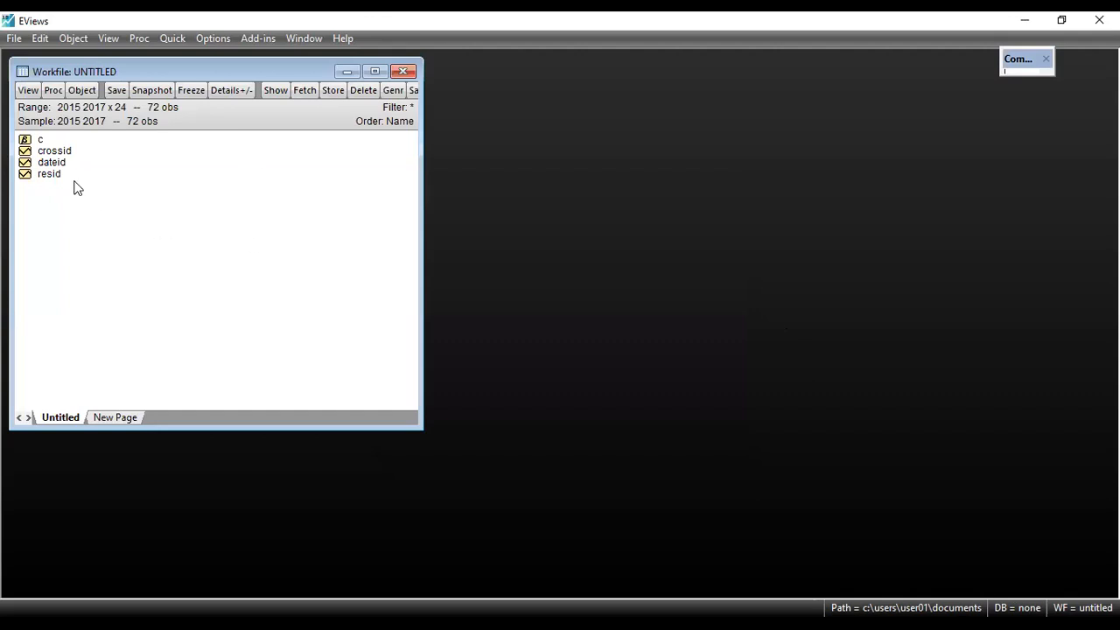
drag(271, 76, 311, 115)
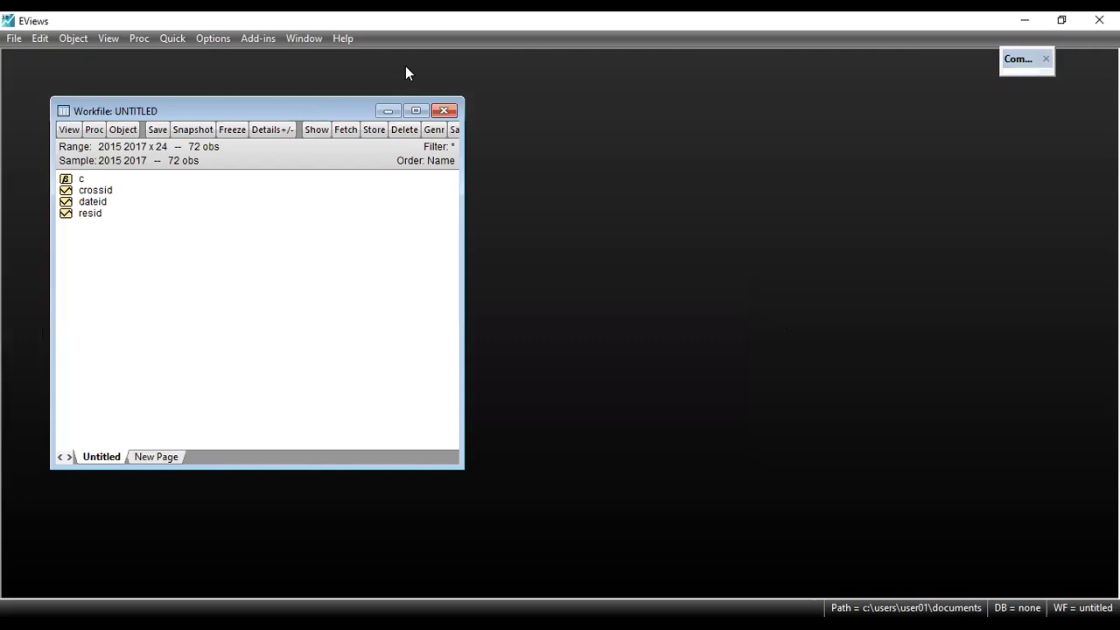
Open an empty group for editing series and maximize its window
key(alt+Tab)
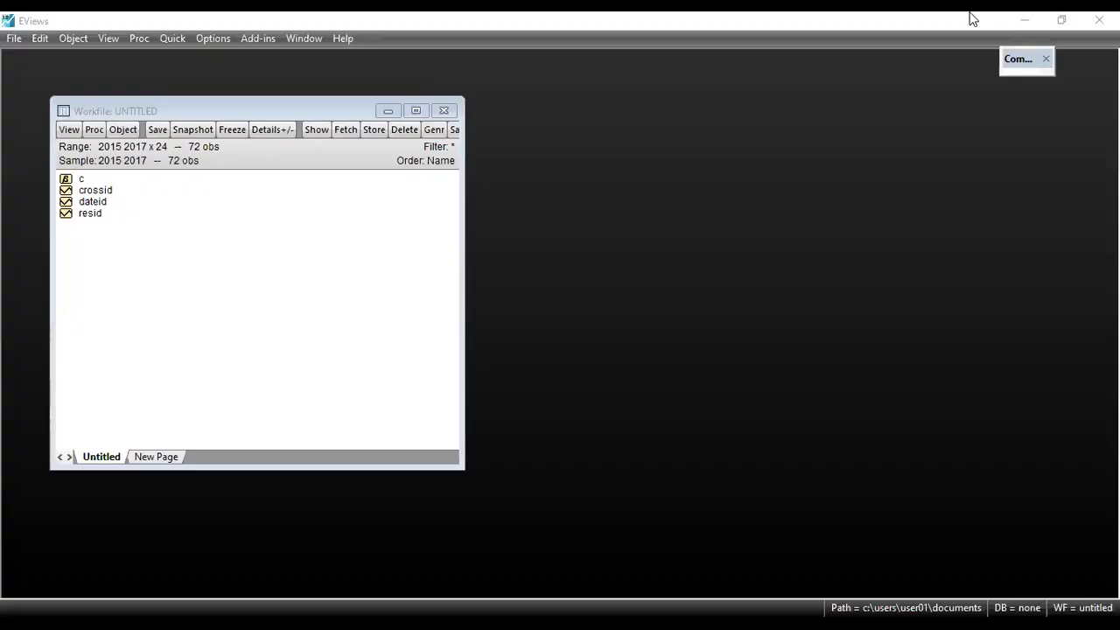
click(173, 37)
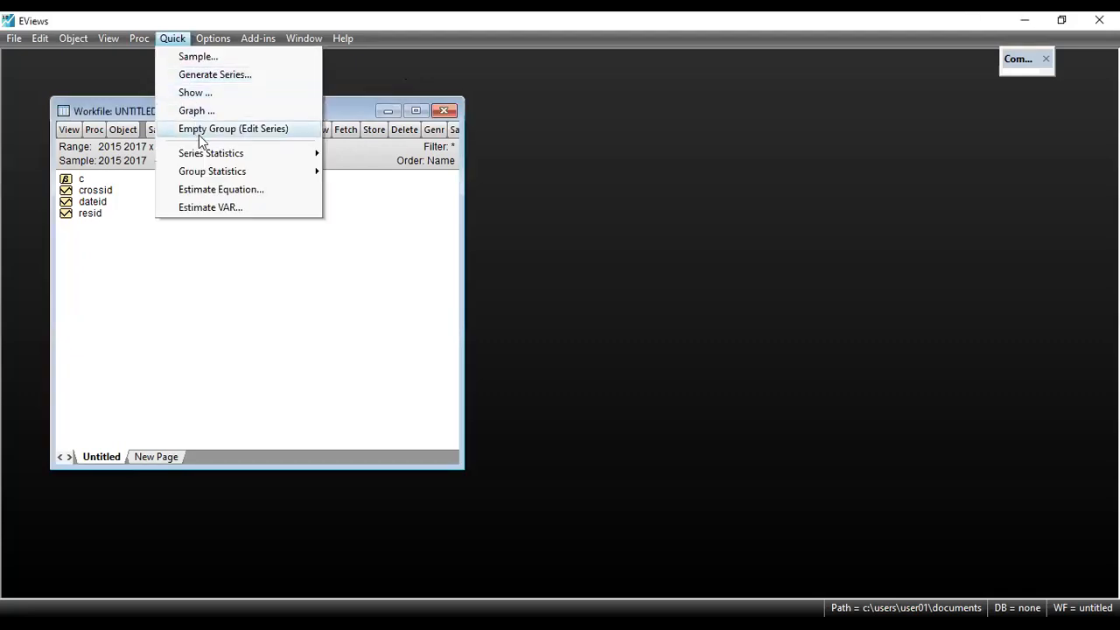
click(198, 133)
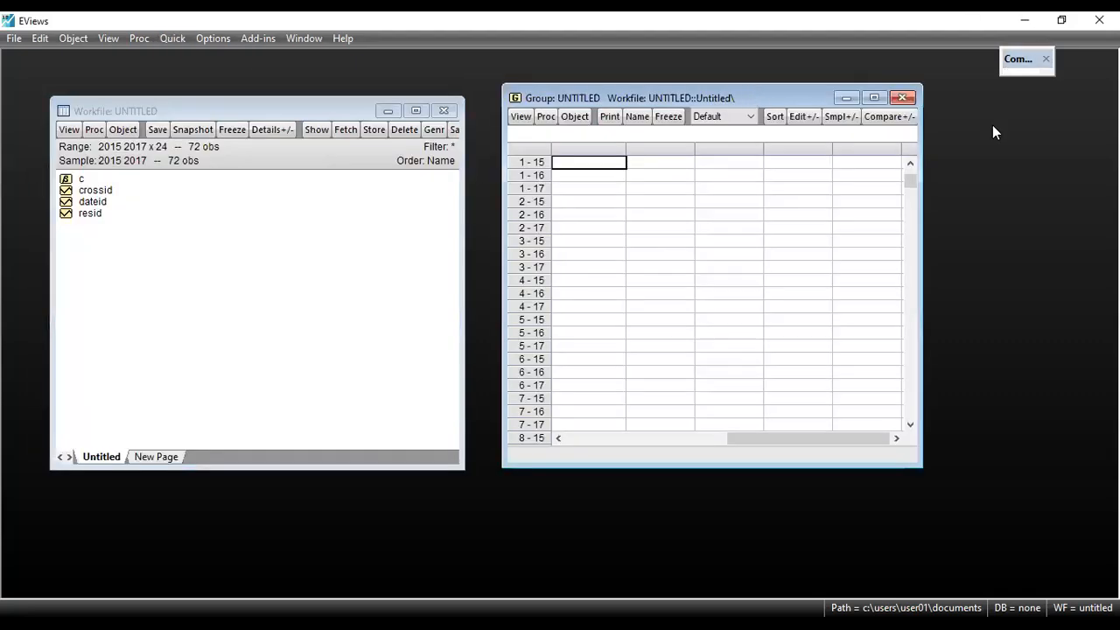
click(874, 99)
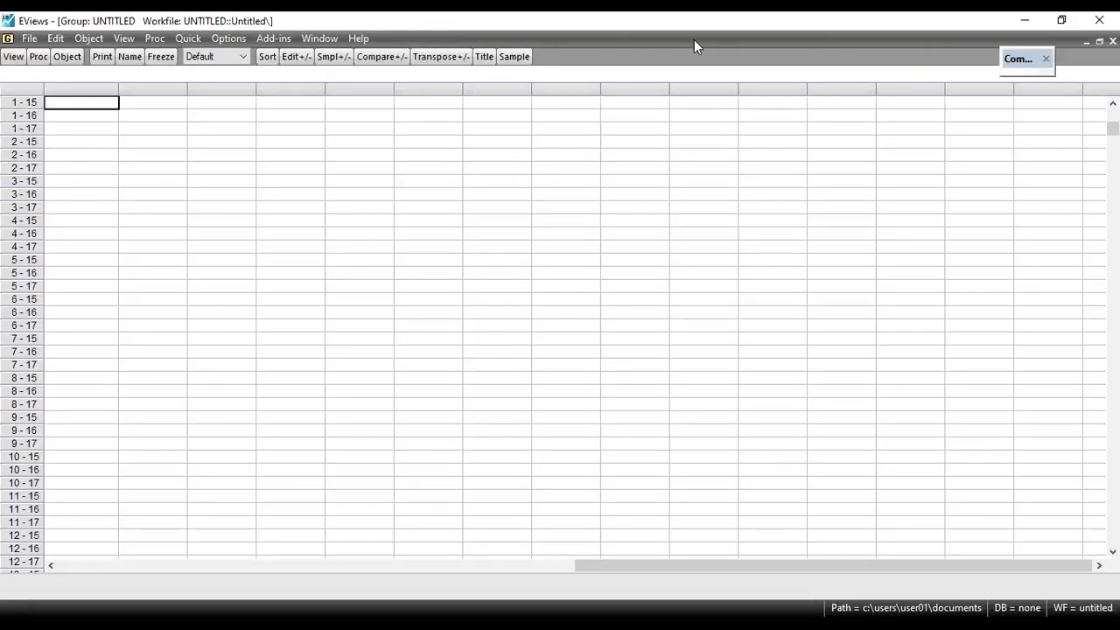
Paste the copied BL, BTL and PDRB data into the group, starting from the name row above the first observation, and check all rows
click(55, 90)
click(76, 103)
click(79, 90)
click(78, 104)
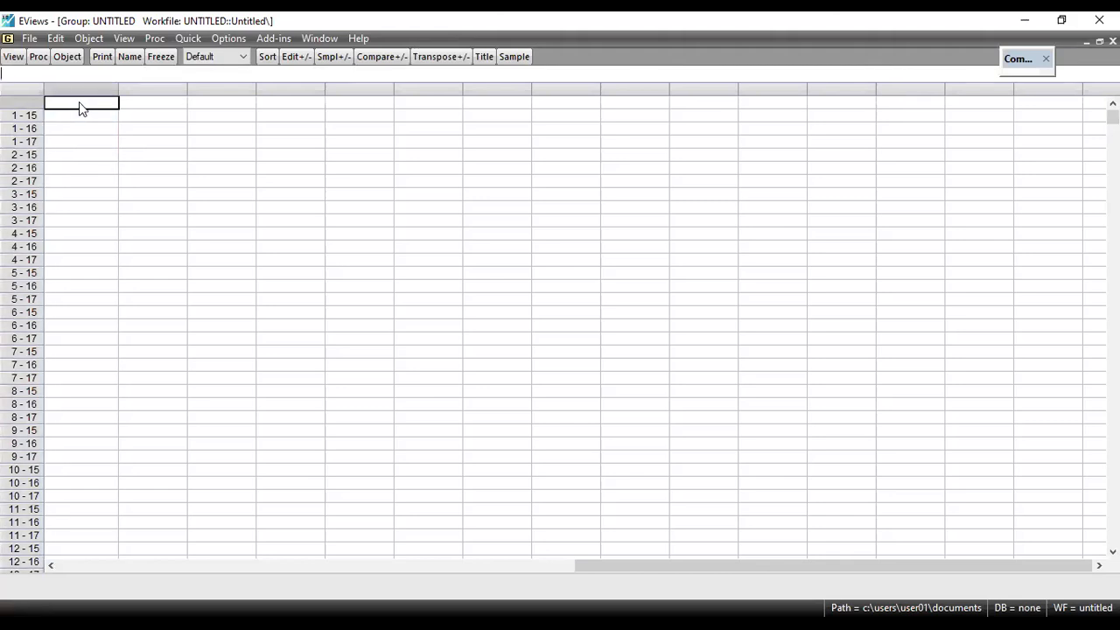
right_click(80, 107)
click(107, 135)
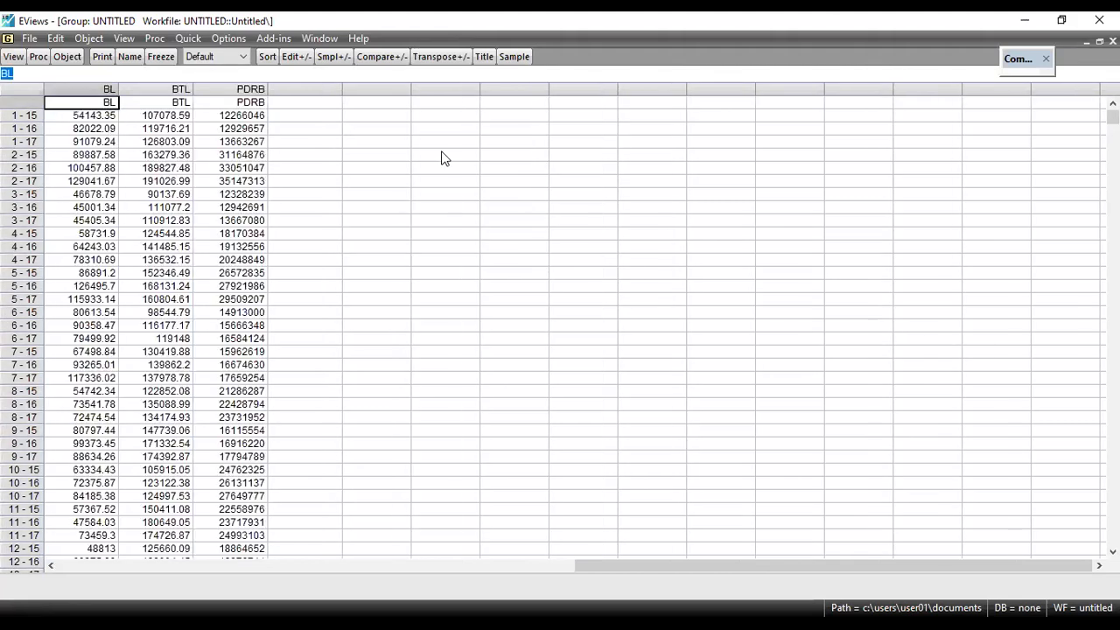
scroll(218, 258, down, 6)
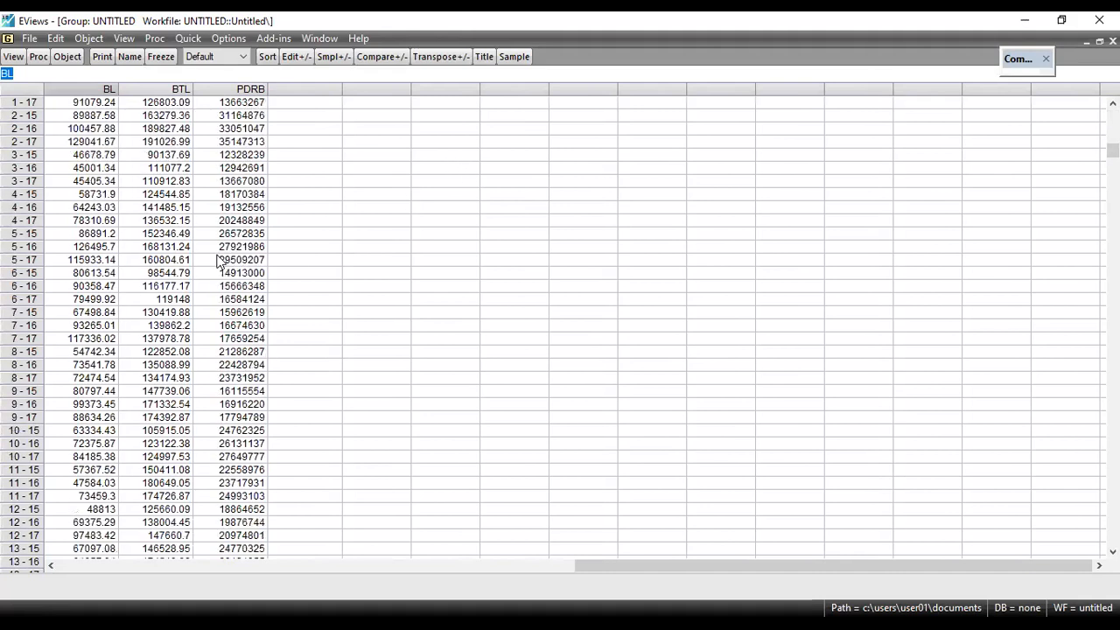
scroll(219, 258, down, 7)
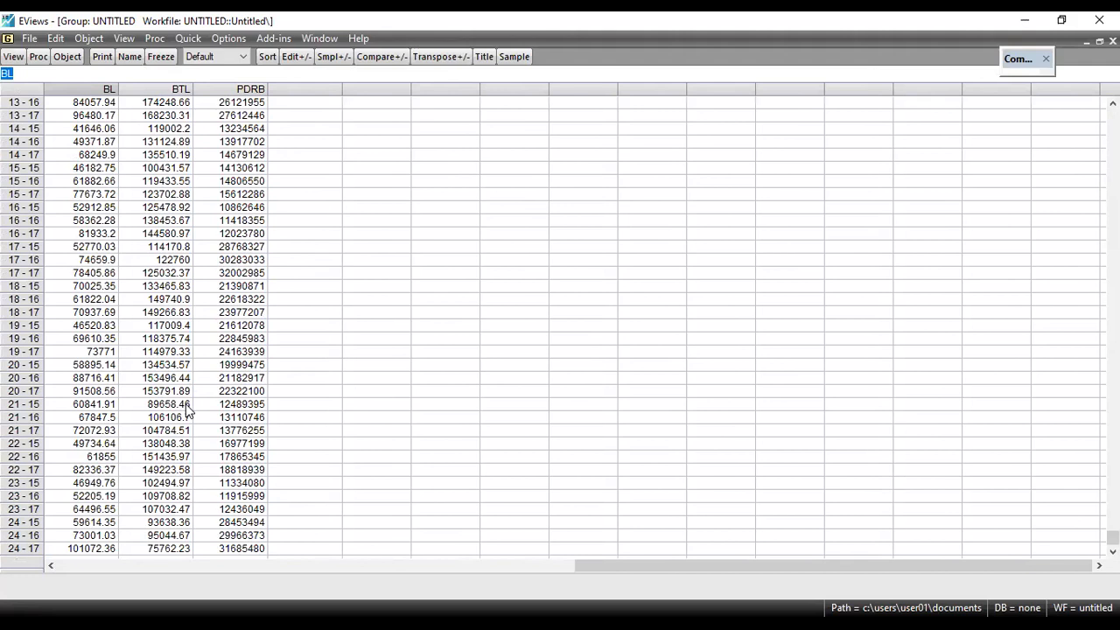
scroll(185, 403, up, 13)
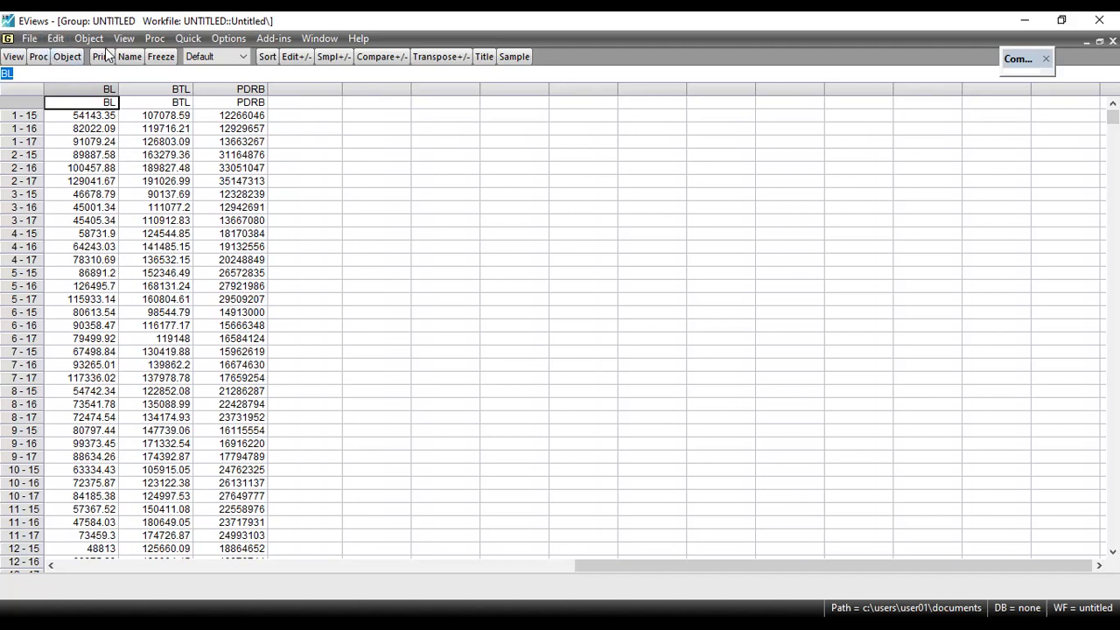
Estimate a least squares equation from the group with the specification pdrb c bl btl over the sample 2015 2017
click(150, 40)
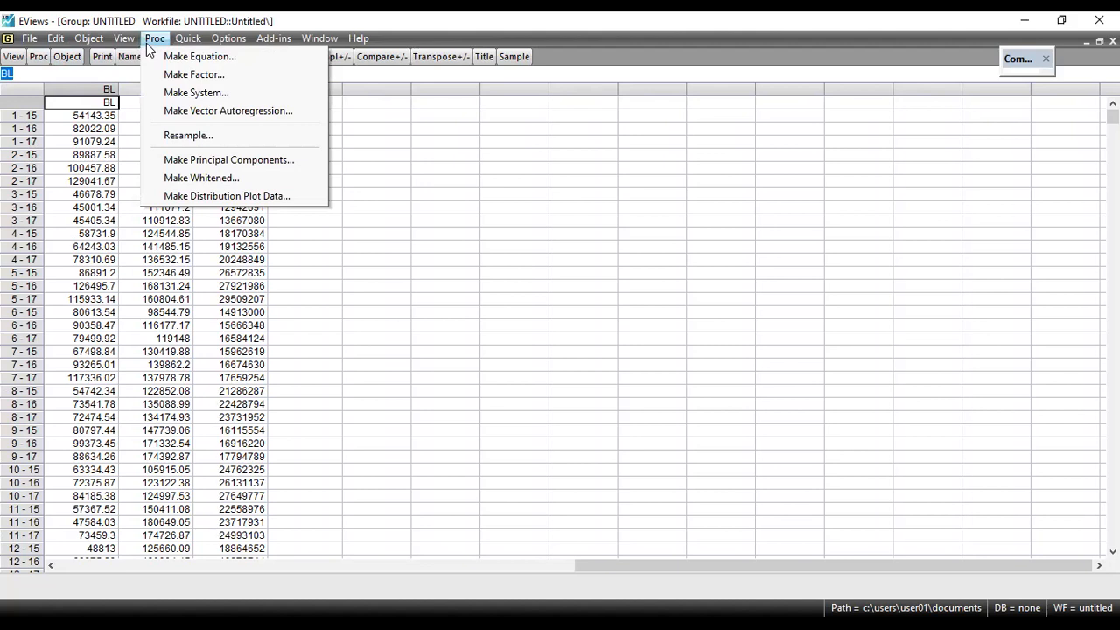
click(181, 56)
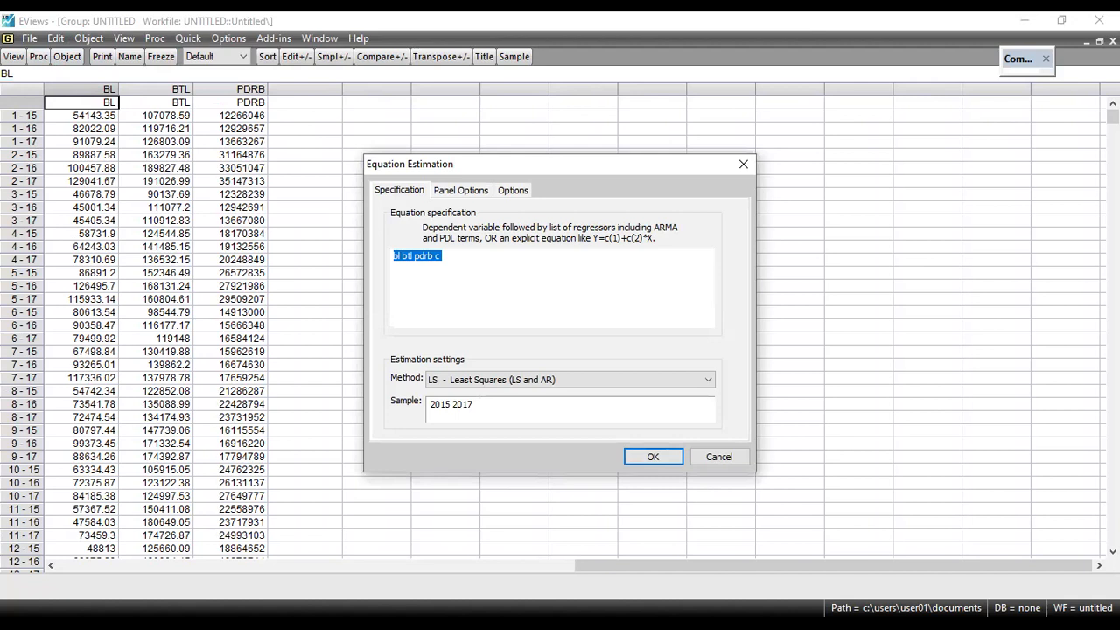
click(477, 282)
double_click(424, 255)
key(Delete)
click(394, 257)
text(pdrb c)
key(End)
key(BackSpace)
key(BackSpace)
key(BackSpace)
click(653, 457)
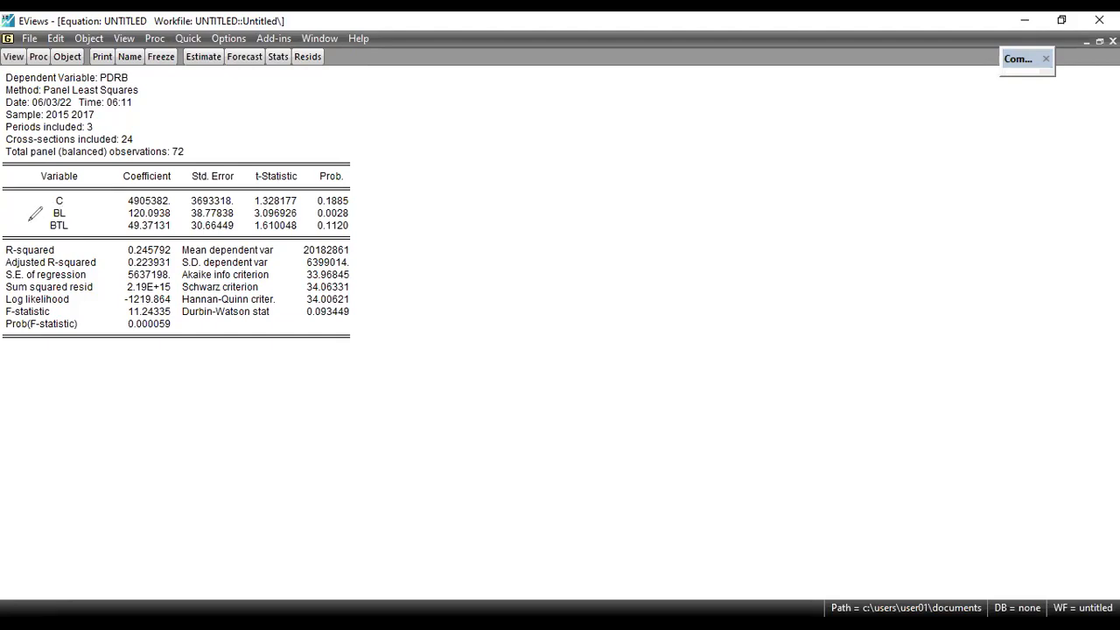
Examine the BL and BTL coefficients, the probability column, the F-statistic and its probability in the regression output
mouse_move(19, 212)
mouse_down()
mouse_move(50, 214)
mouse_move(36, 225)
mouse_up()
drag(113, 213, 123, 207)
mouse_move(18, 233)
mouse_down()
mouse_move(49, 219)
mouse_move(45, 233)
mouse_up()
mouse_move(324, 185)
mouse_down()
mouse_move(357, 176)
mouse_move(348, 159)
mouse_move(320, 171)
mouse_move(321, 184)
mouse_move(367, 203)
mouse_move(359, 235)
mouse_up()
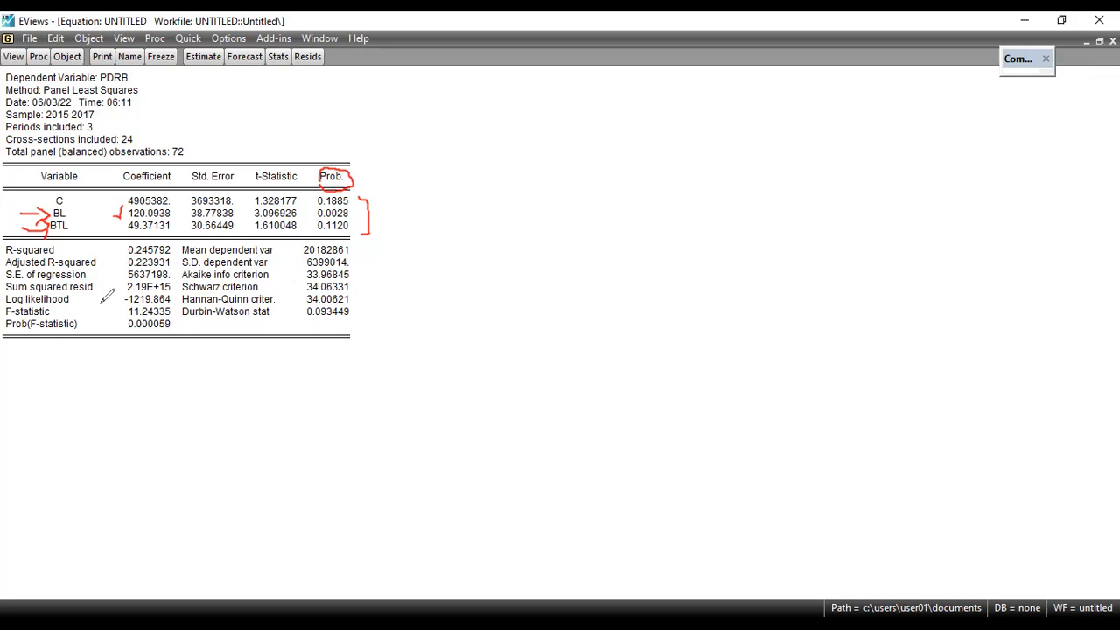
drag(106, 311, 117, 316)
drag(146, 330, 160, 331)
click(436, 62)
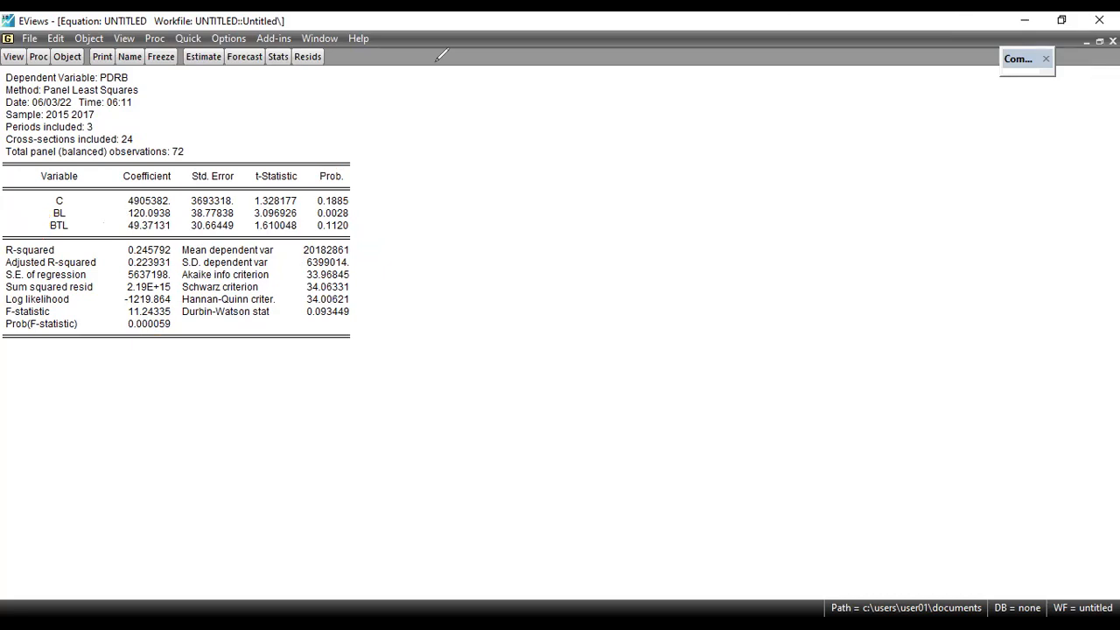
key(Right)
key(Escape)
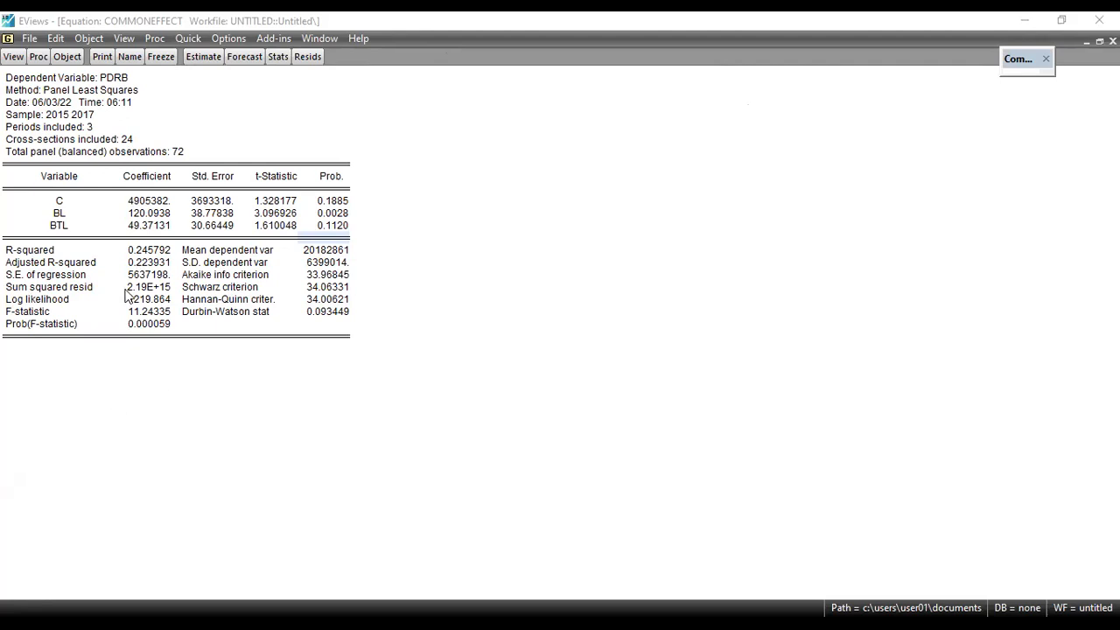
Name the common effect regression equation commoneffect
click(129, 58)
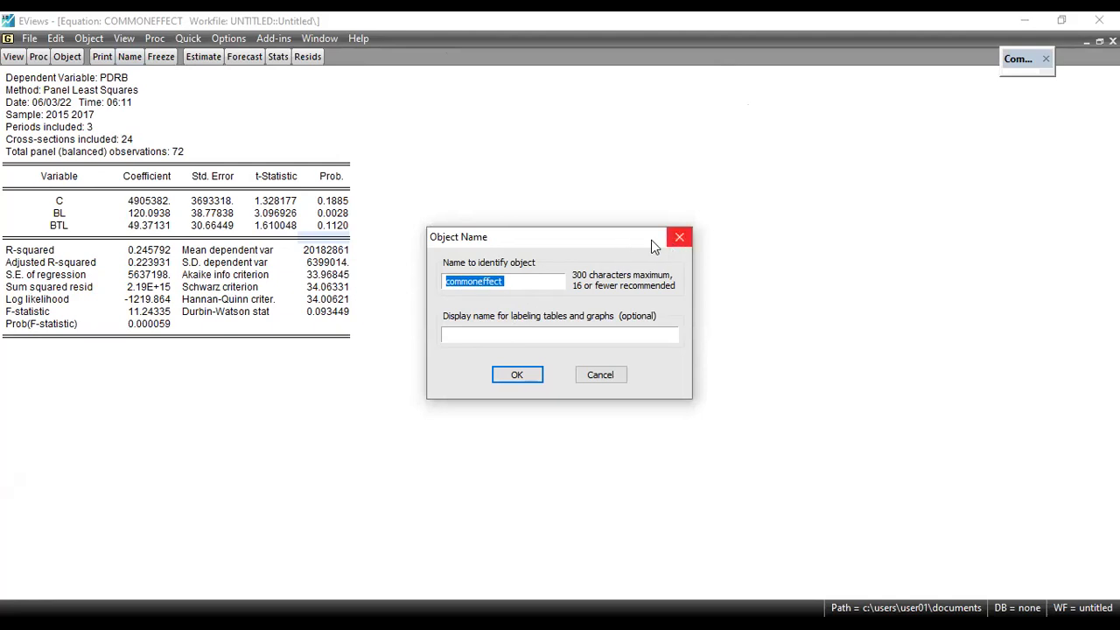
click(540, 378)
click(314, 41)
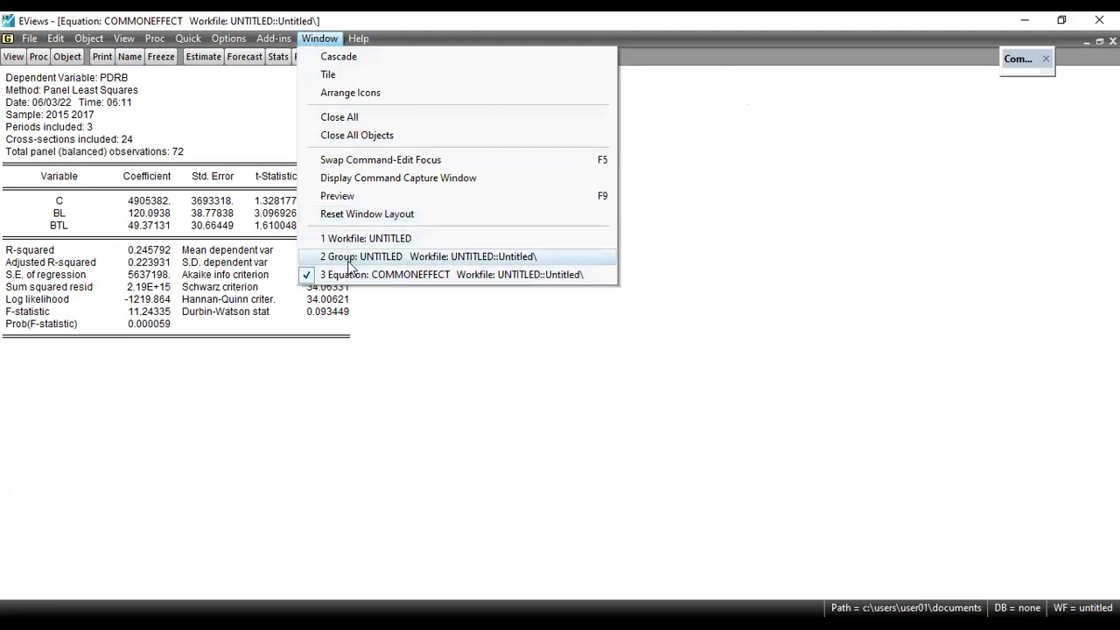
click(895, 267)
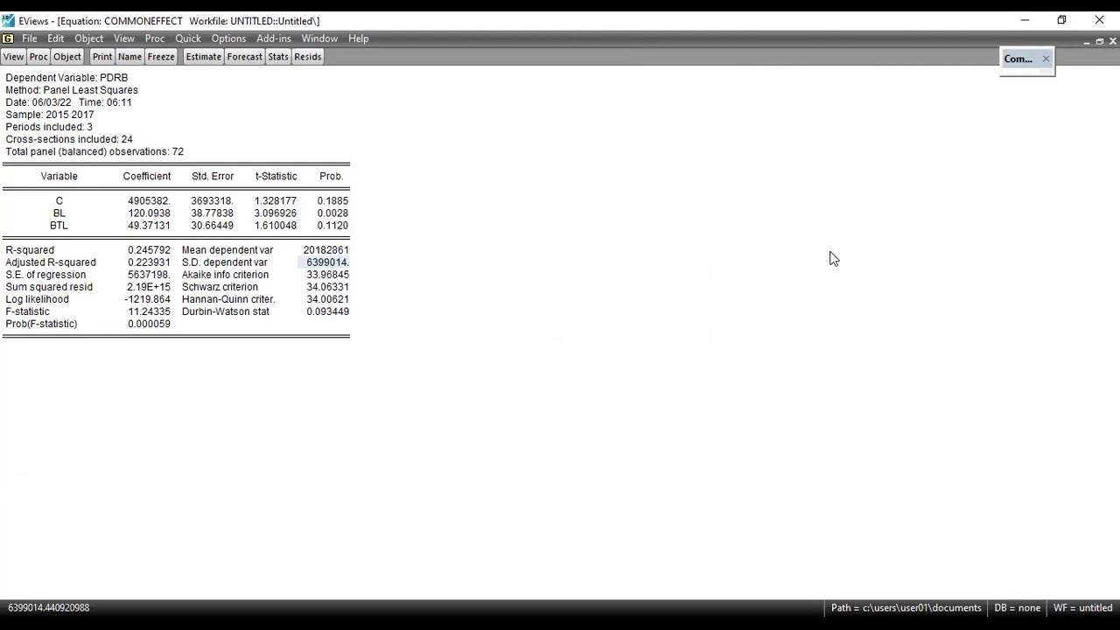
click(324, 40)
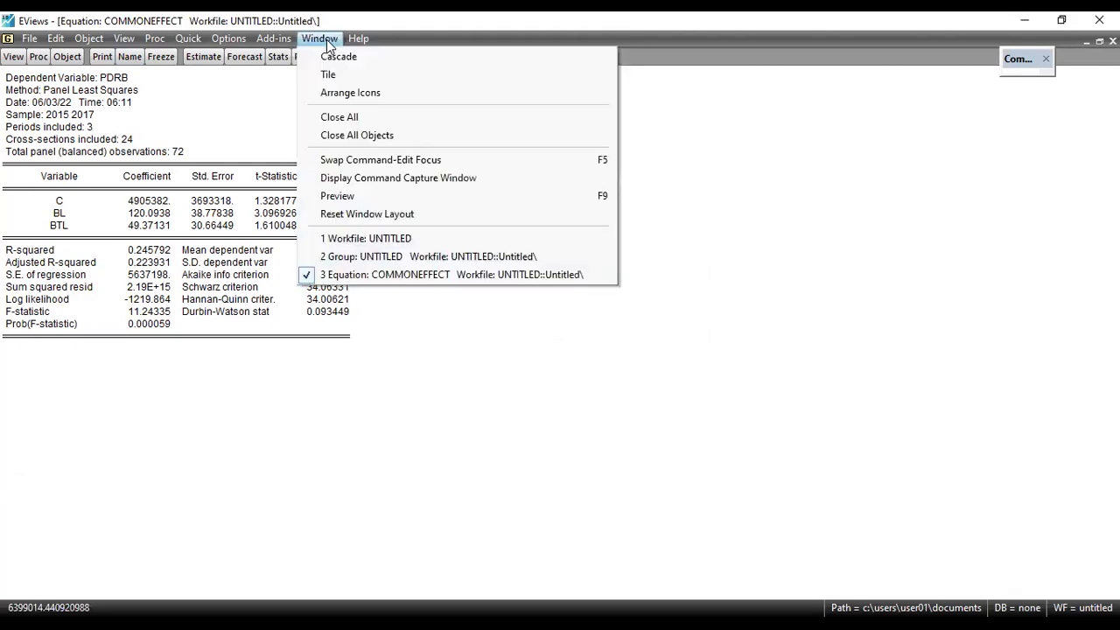
click(395, 261)
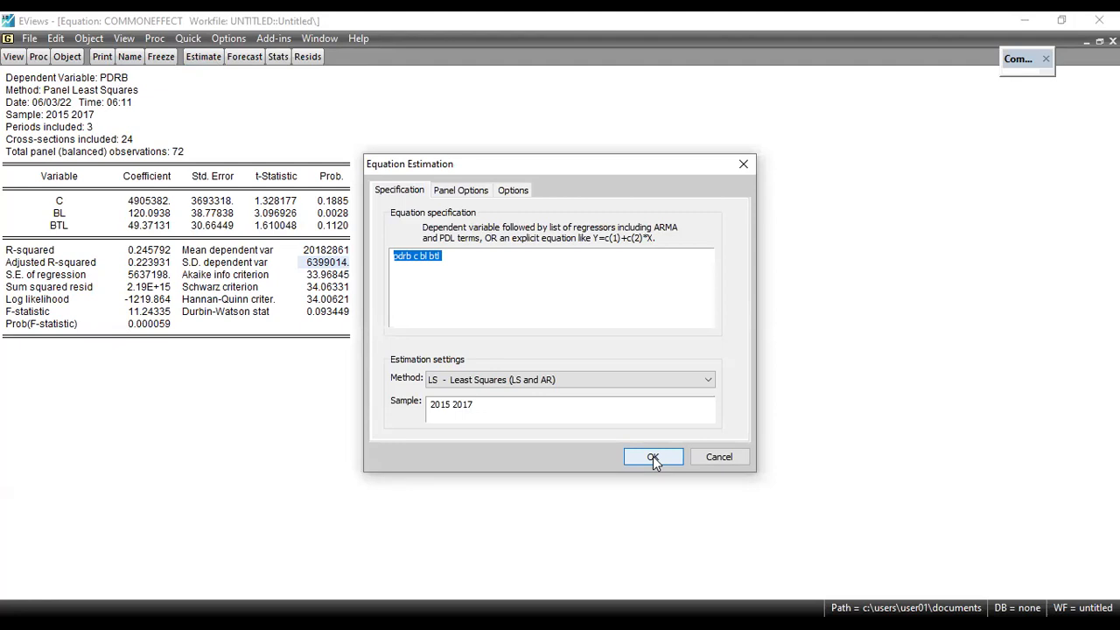
Re-estimate the pdrb c bl btl equation with fixed cross-section effects, leaving the period effects at None
click(513, 191)
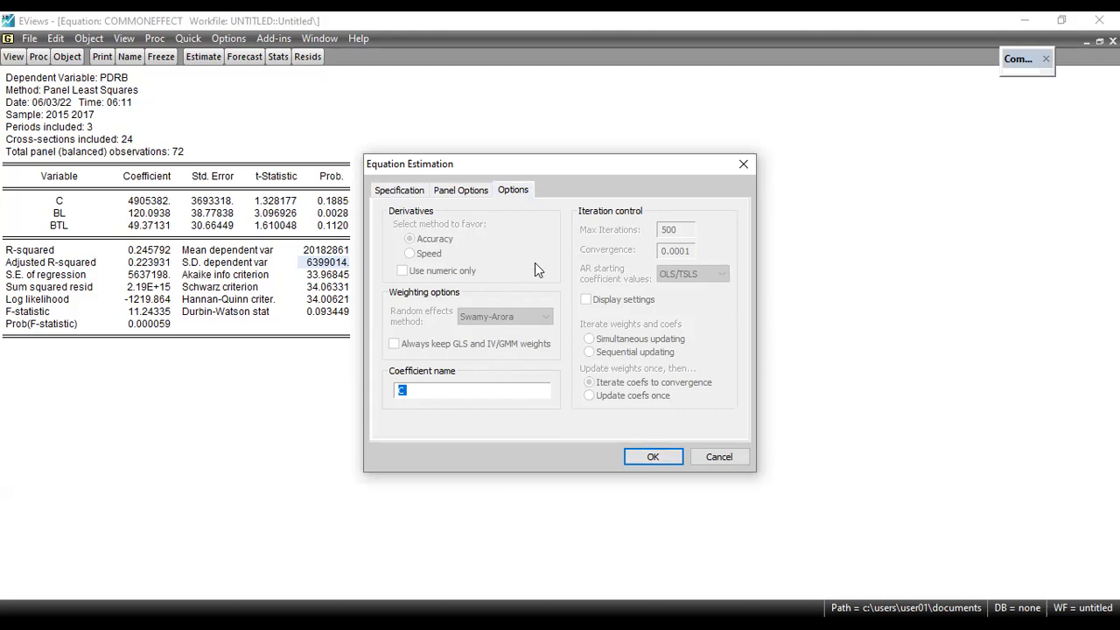
click(454, 193)
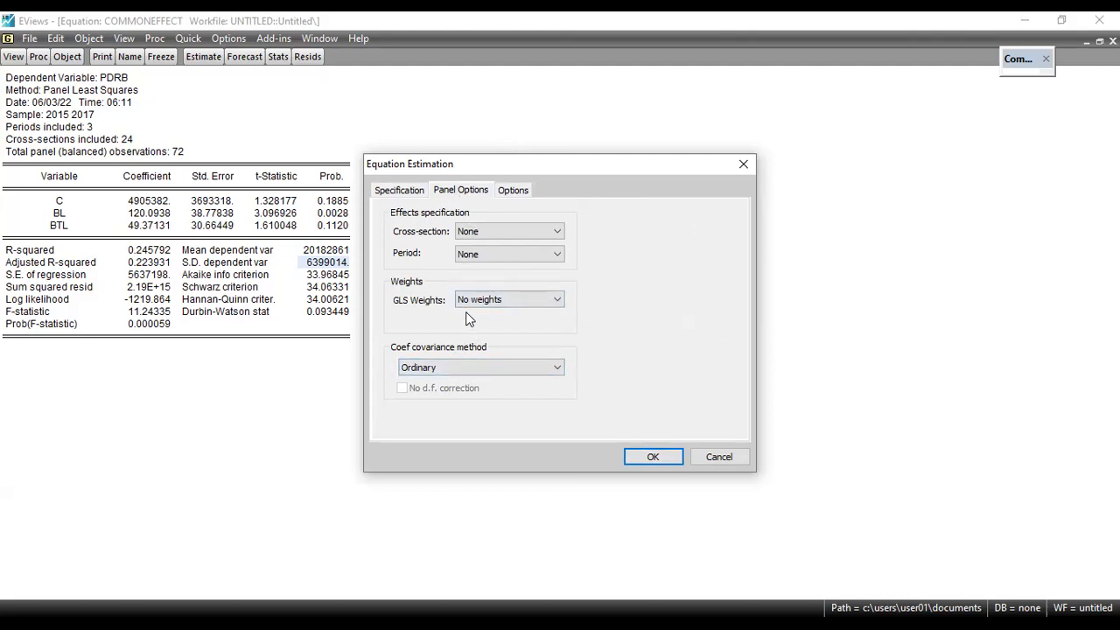
click(489, 233)
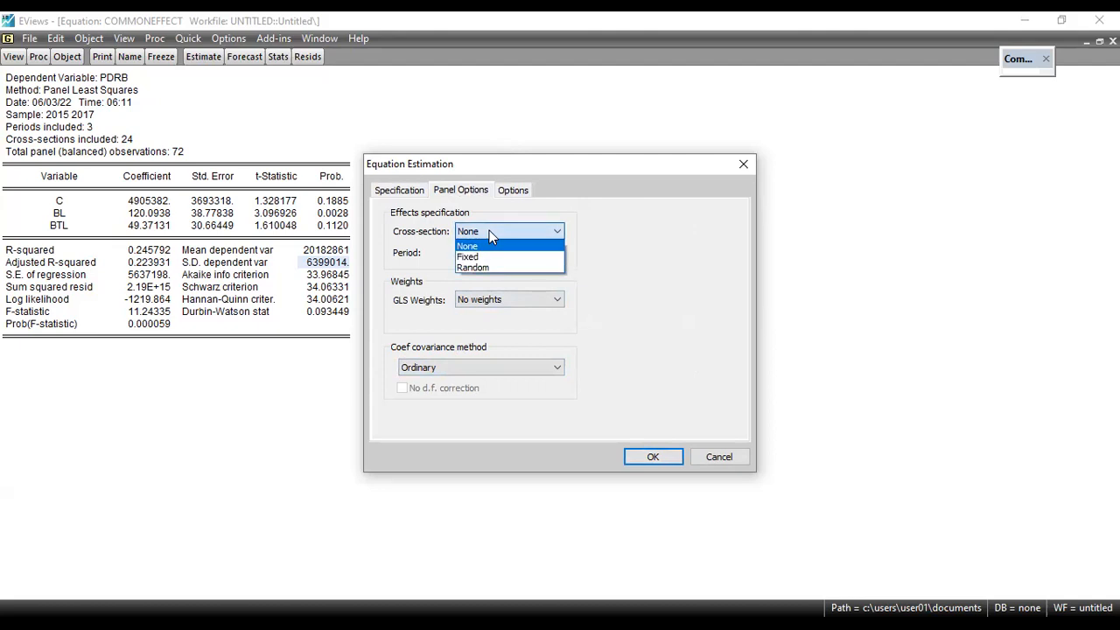
click(480, 256)
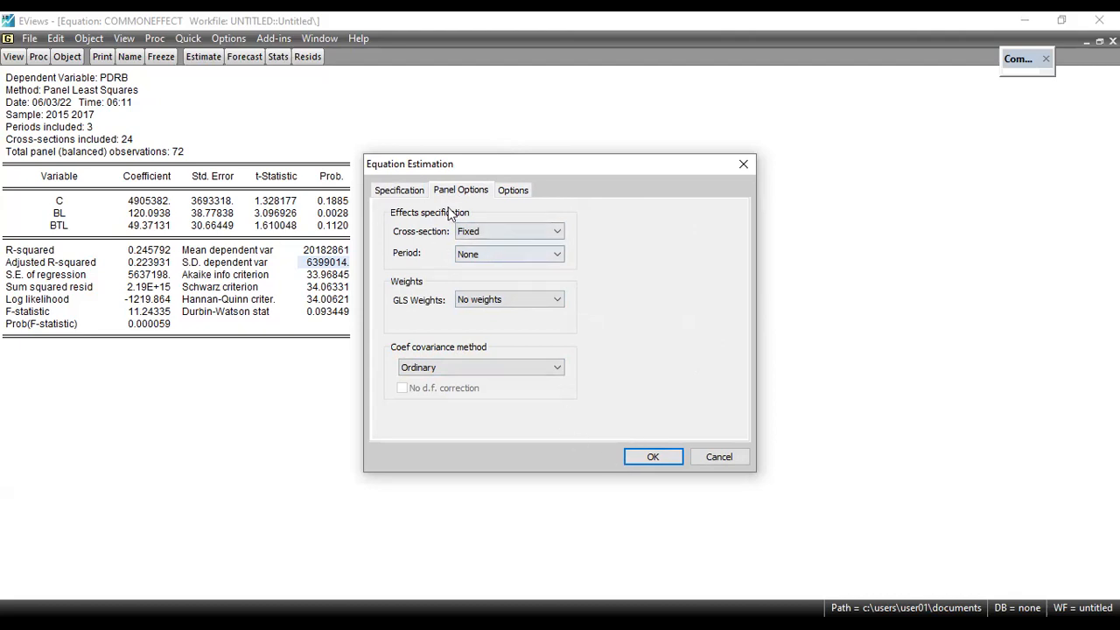
click(654, 458)
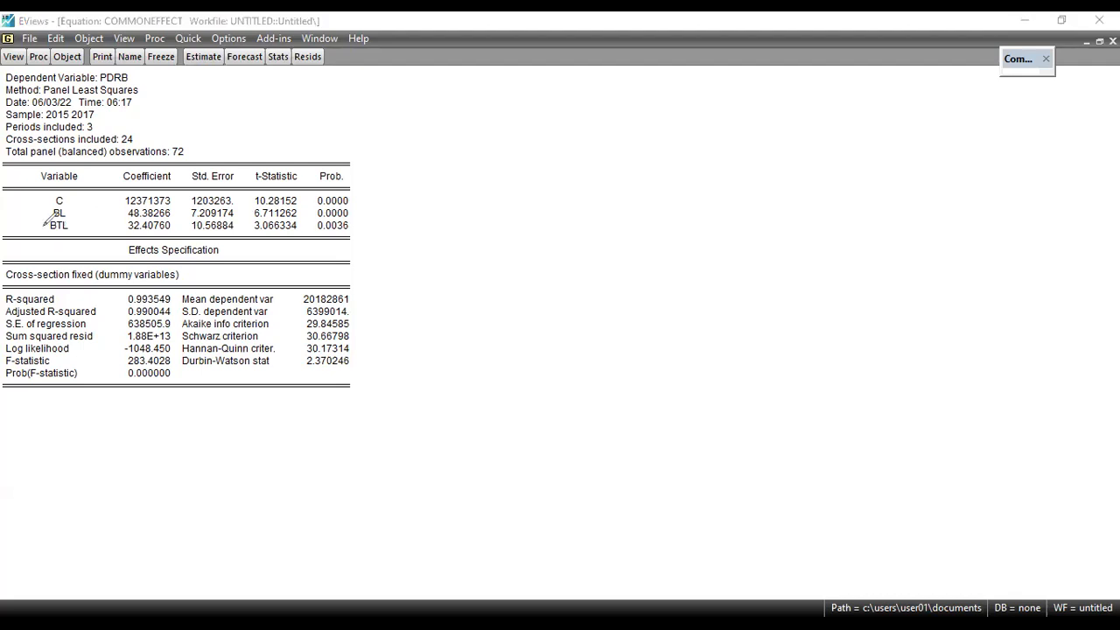
Examine the BL and BTL coefficients, their probabilities, R-squared, the F-statistic and its probability in the fixed effects output
mouse_move(98, 215)
mouse_down()
mouse_move(123, 213)
mouse_move(116, 207)
mouse_move(114, 221)
mouse_up()
drag(353, 213, 369, 212)
mouse_move(102, 232)
mouse_down()
mouse_move(113, 230)
mouse_move(108, 248)
mouse_up()
drag(361, 226, 380, 227)
drag(94, 298, 118, 298)
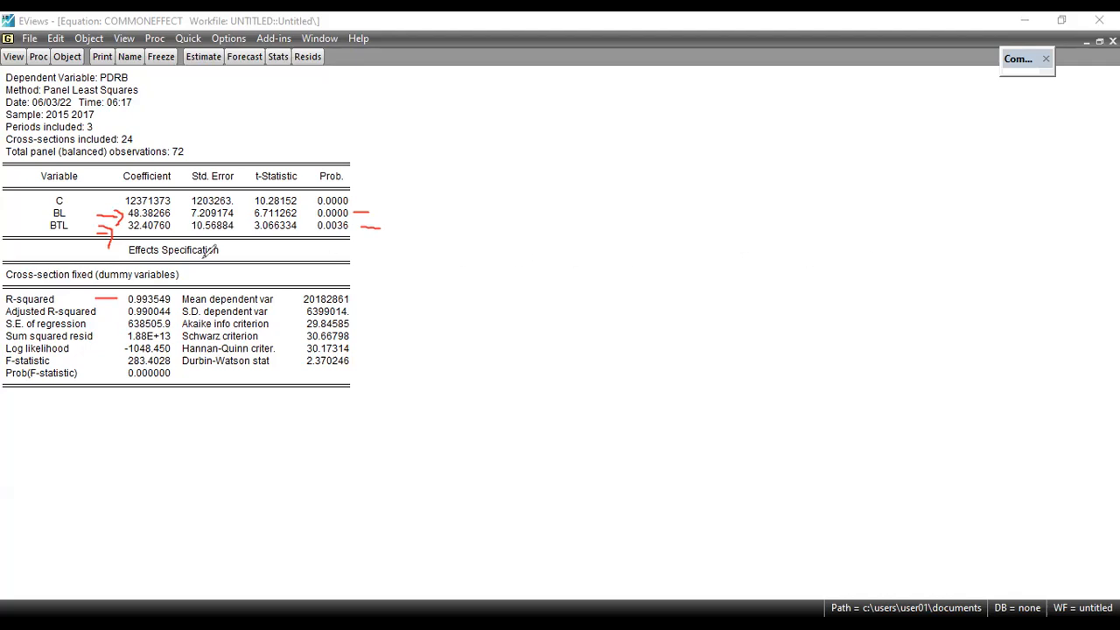
drag(96, 361, 117, 360)
drag(99, 372, 115, 373)
key(e)
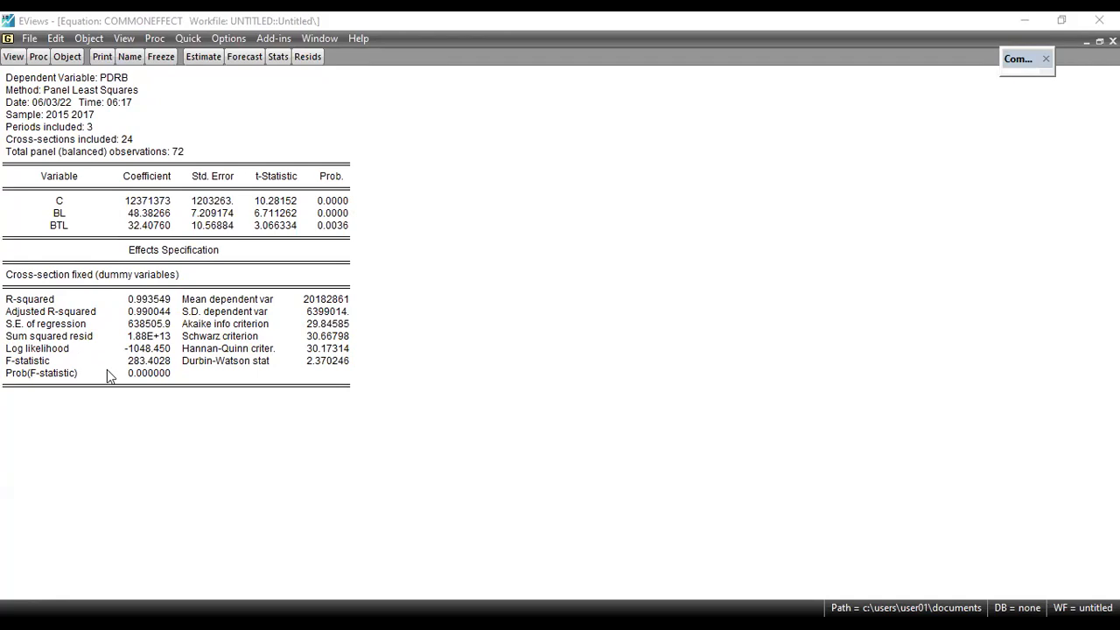
Rename the estimated equation fixedeffect
click(131, 58)
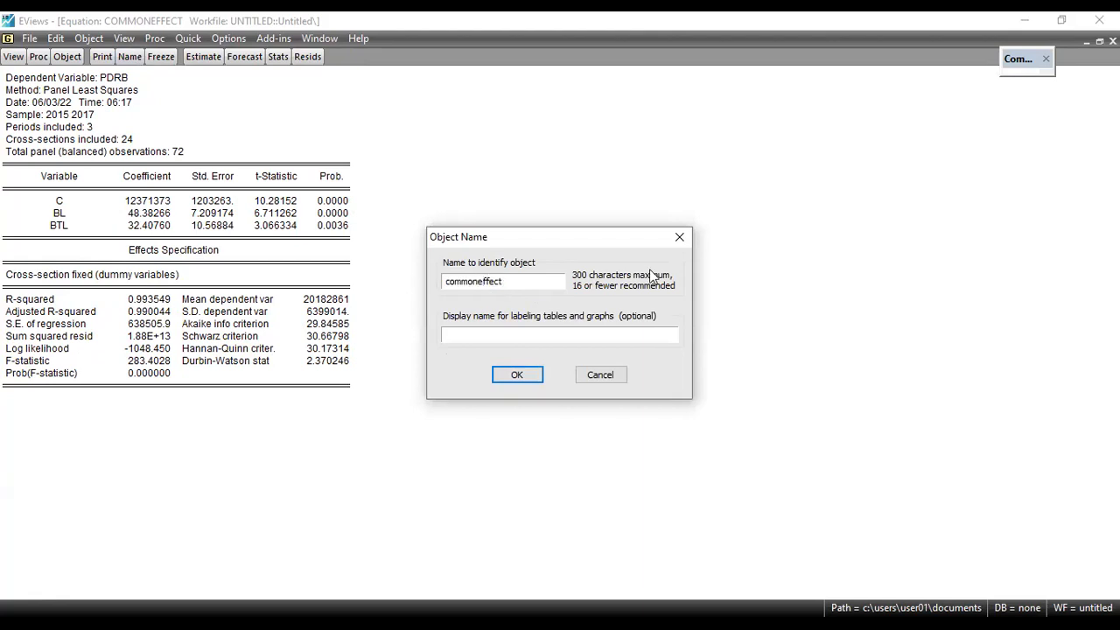
key(BackSpace)
key(BackSpace)
key(BackSpace)
key(BackSpace)
key(BackSpace)
key(BackSpace)
text(fixed)
click(517, 373)
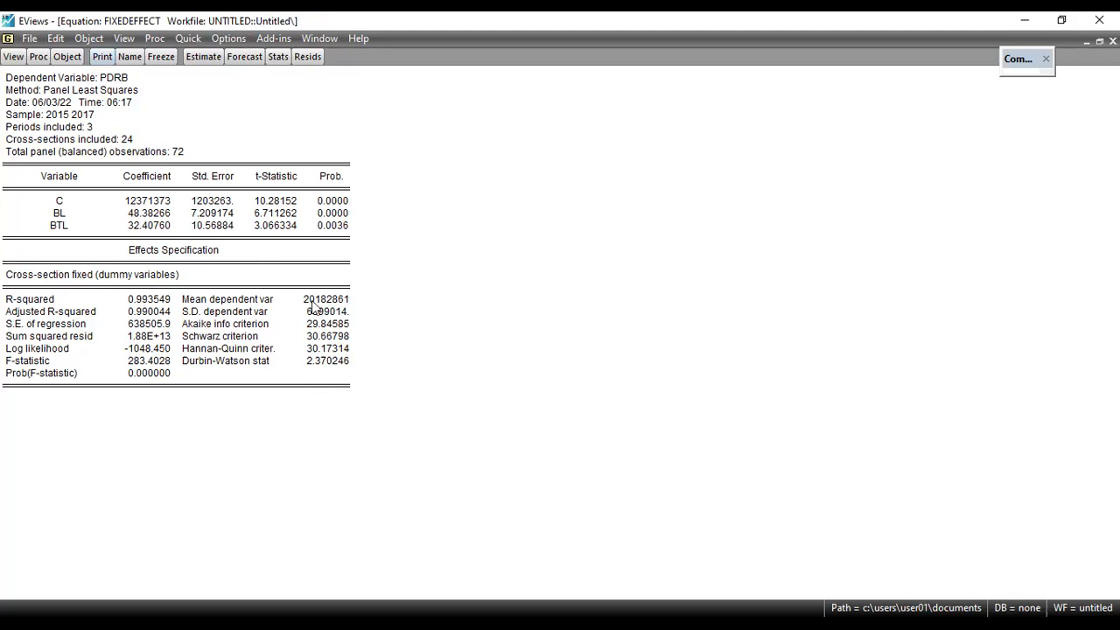
key(alt+w)
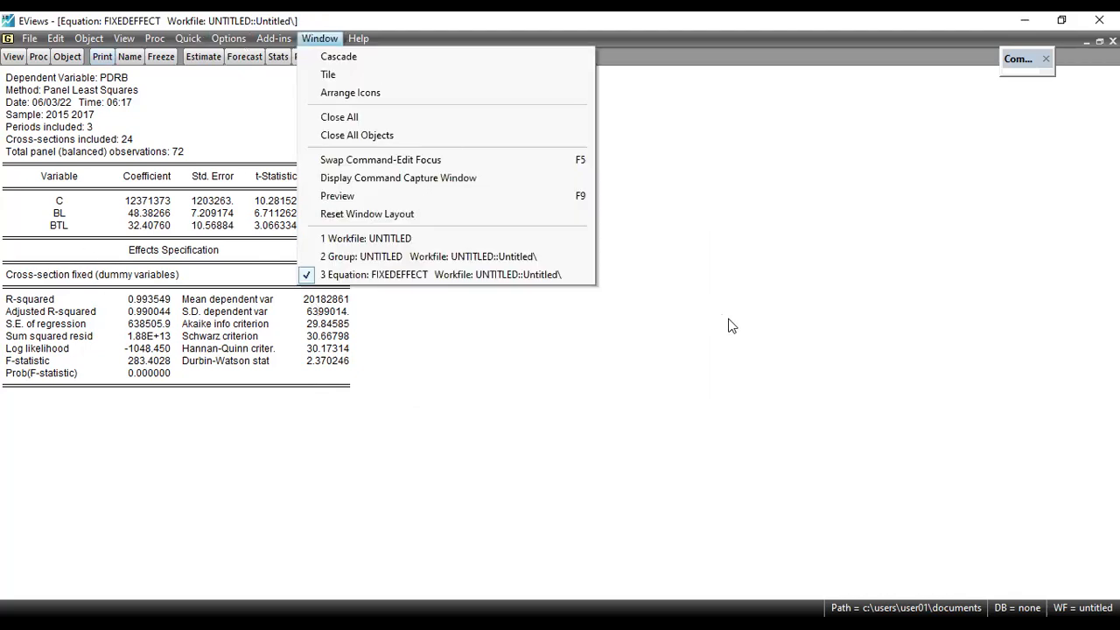
click(718, 347)
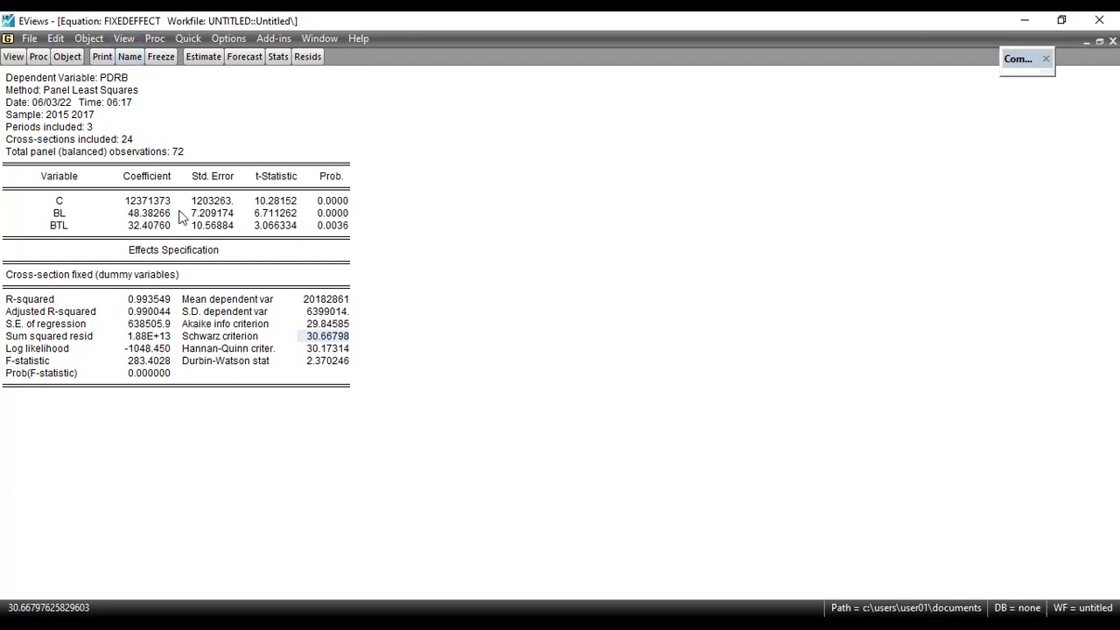
Run the Redundant Fixed Effects - Likelihood Ratio test on the fixed effects equation
click(13, 60)
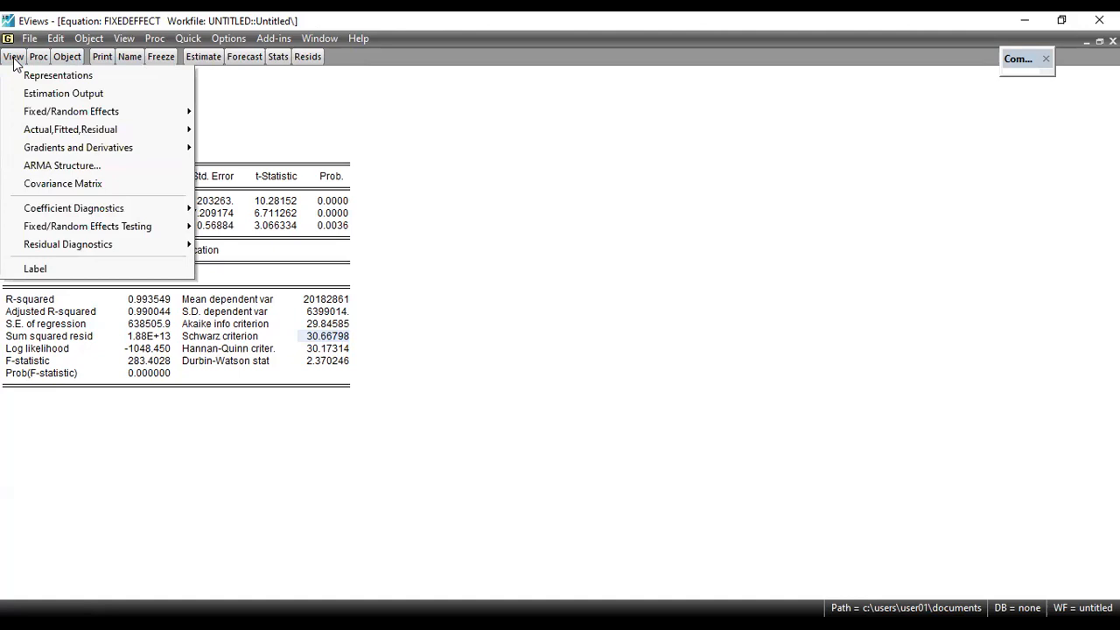
mouse_move(46, 120)
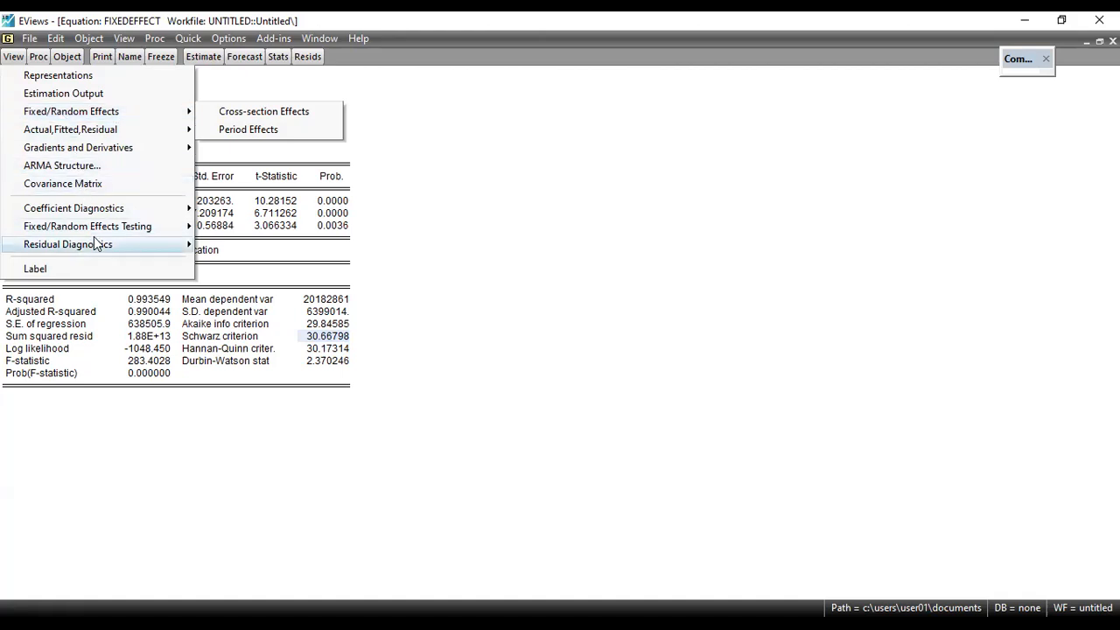
mouse_move(98, 229)
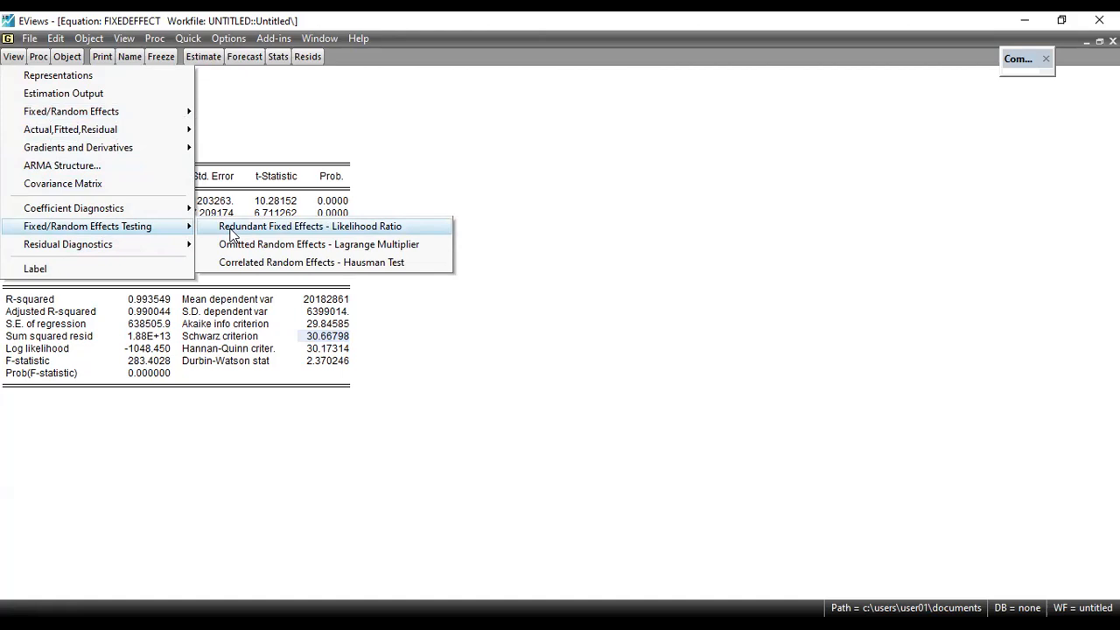
click(232, 229)
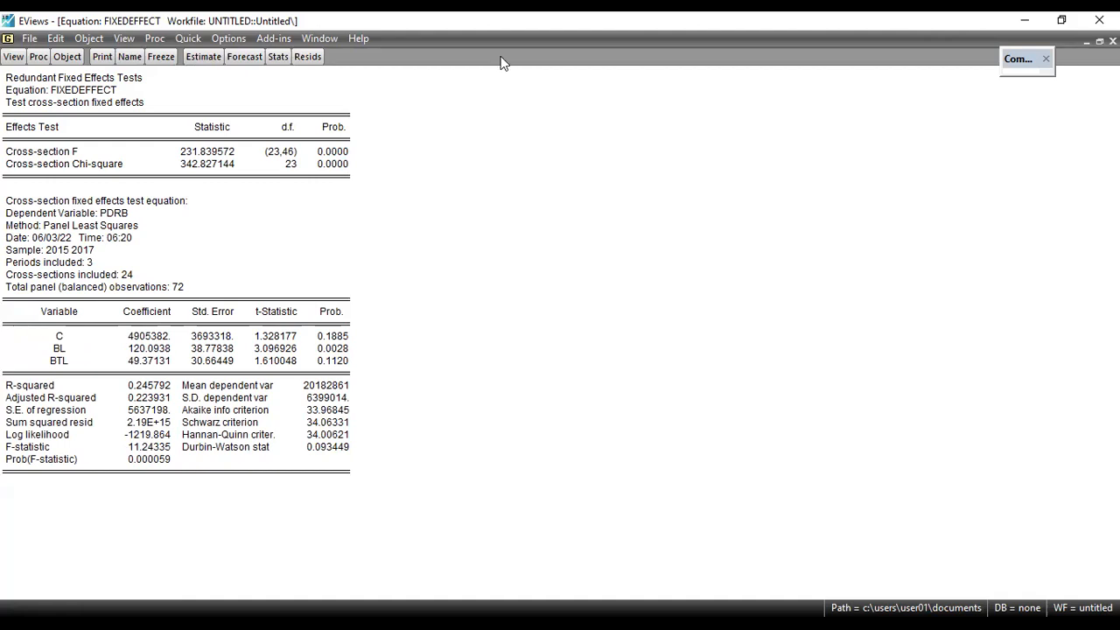
Examine the cross-section F and Chi-square statistics and their probabilities in the redundant fixed effects test
drag(151, 77, 189, 78)
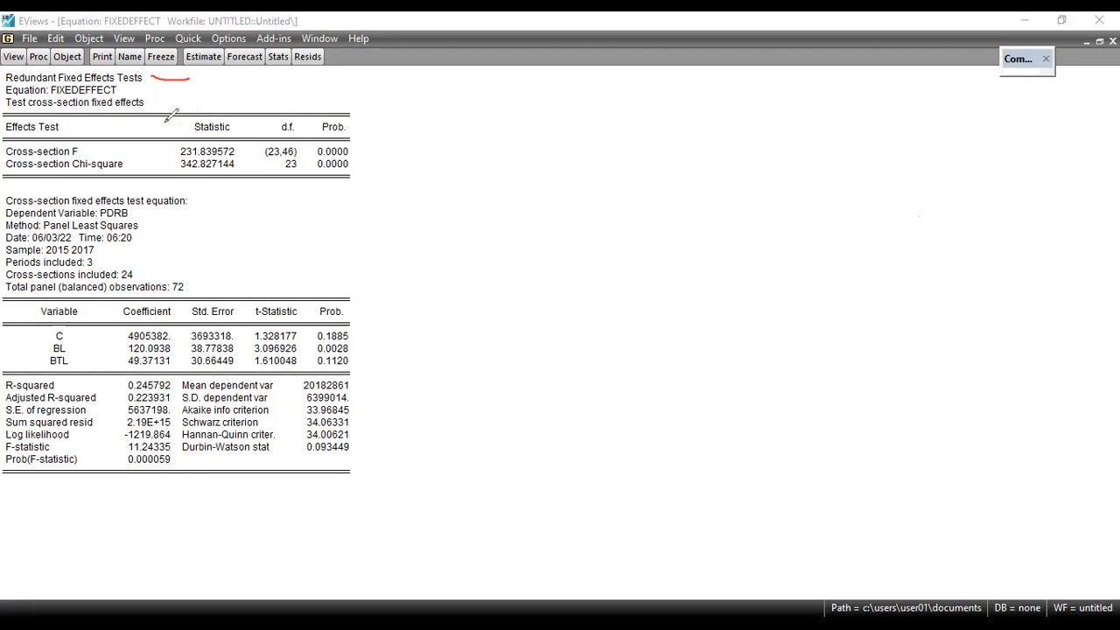
drag(161, 152, 177, 151)
drag(162, 167, 177, 166)
drag(246, 152, 252, 141)
mouse_move(358, 142)
mouse_down()
mouse_move(362, 157)
mouse_move(353, 154)
mouse_up()
key(ctrl+z)
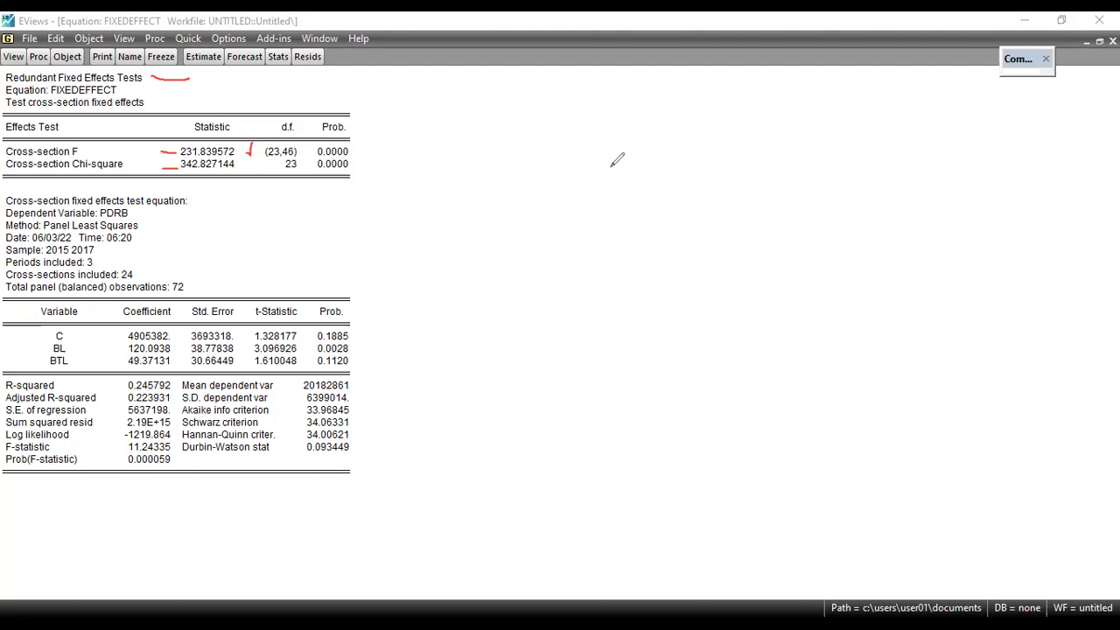
click(357, 147)
drag(357, 148, 373, 149)
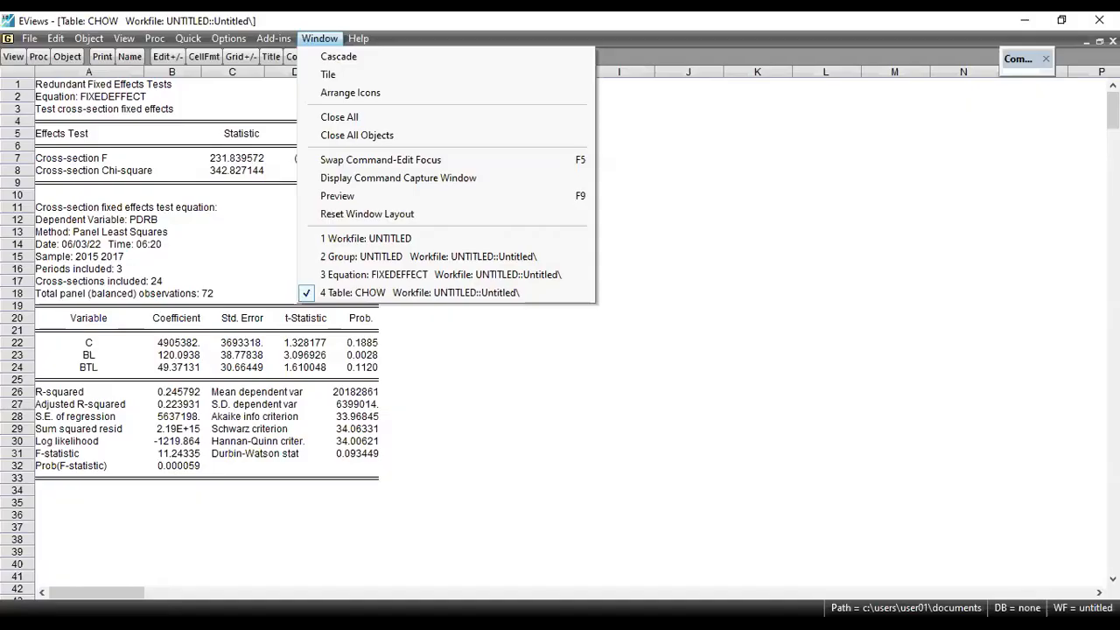
key(Escape)
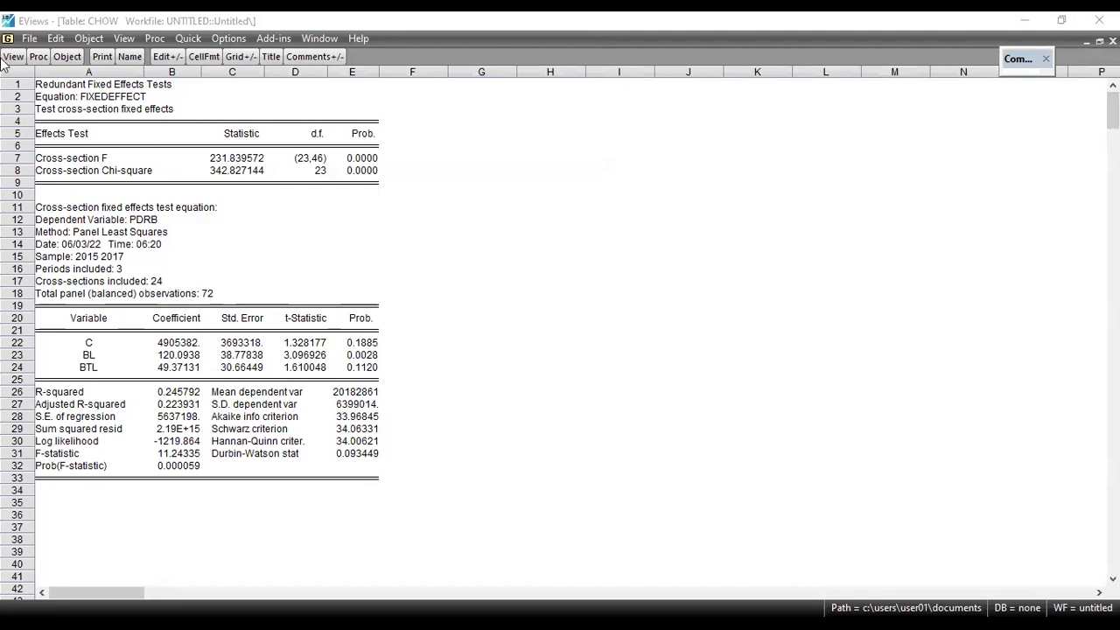
Check the object name of the chow test table and return to the fixedeffect equation
click(130, 57)
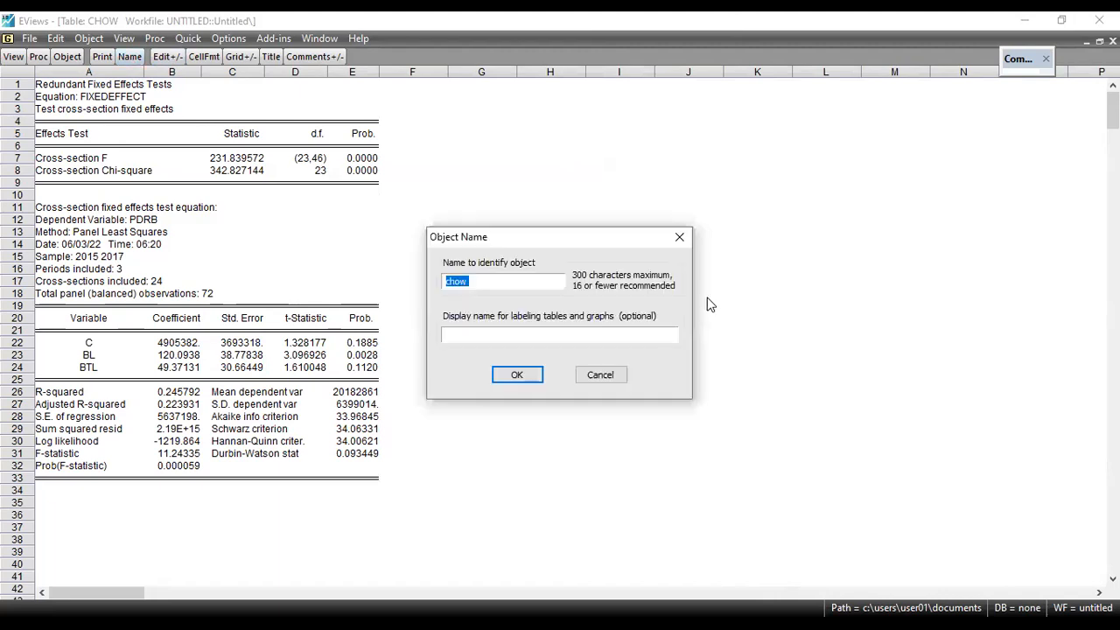
click(680, 239)
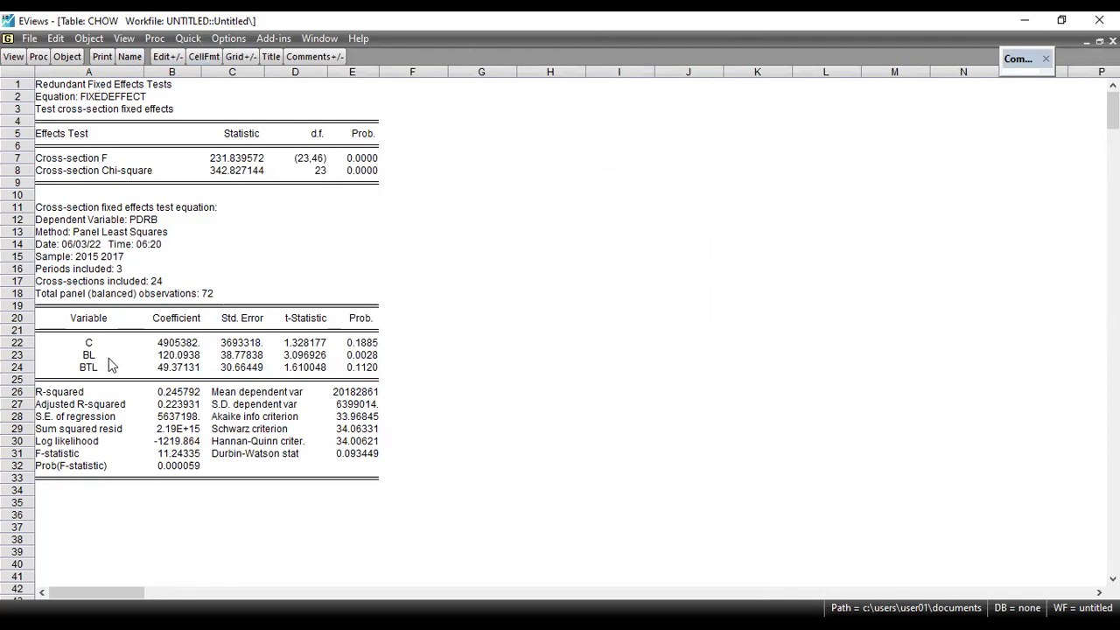
key(alt+w)
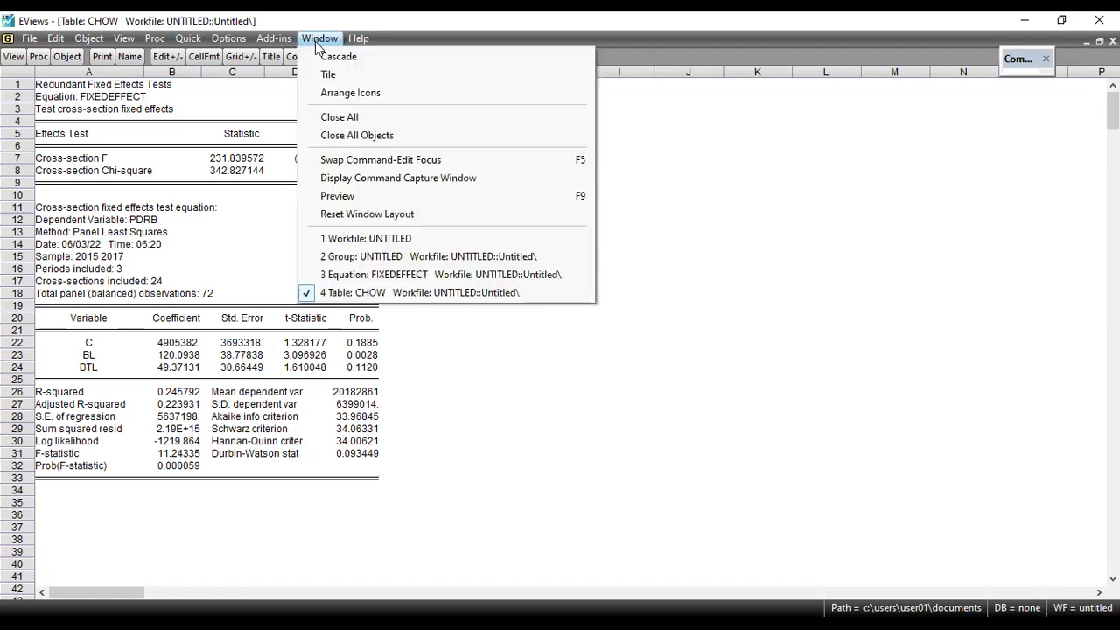
click(381, 275)
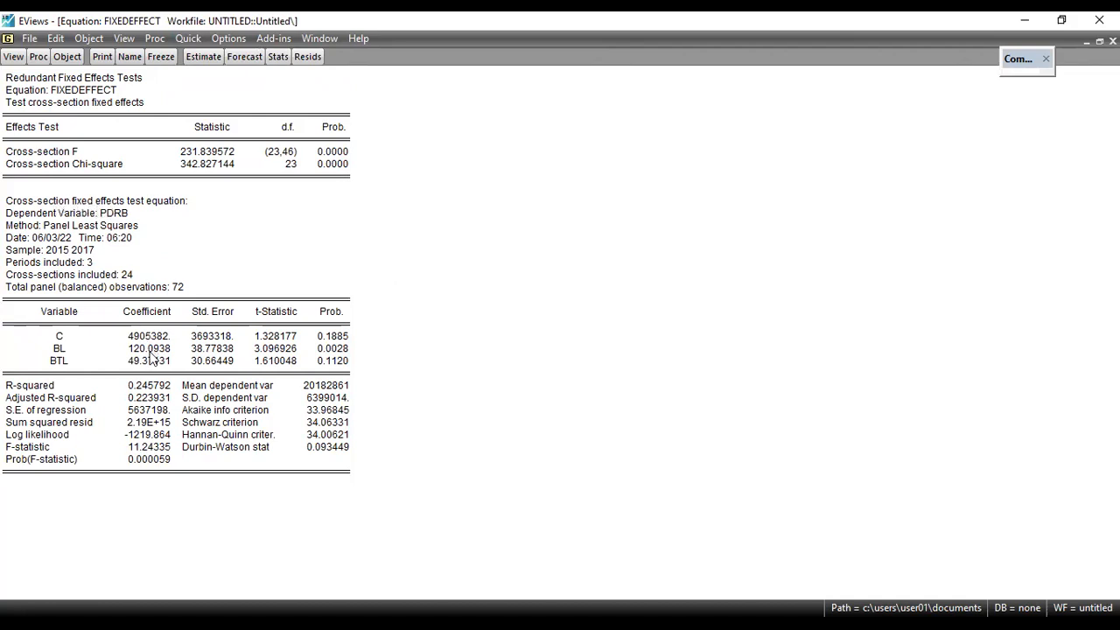
Re-estimate the pdrb c bl btl equation with random cross-section effects over the sample 2015 2017
click(200, 56)
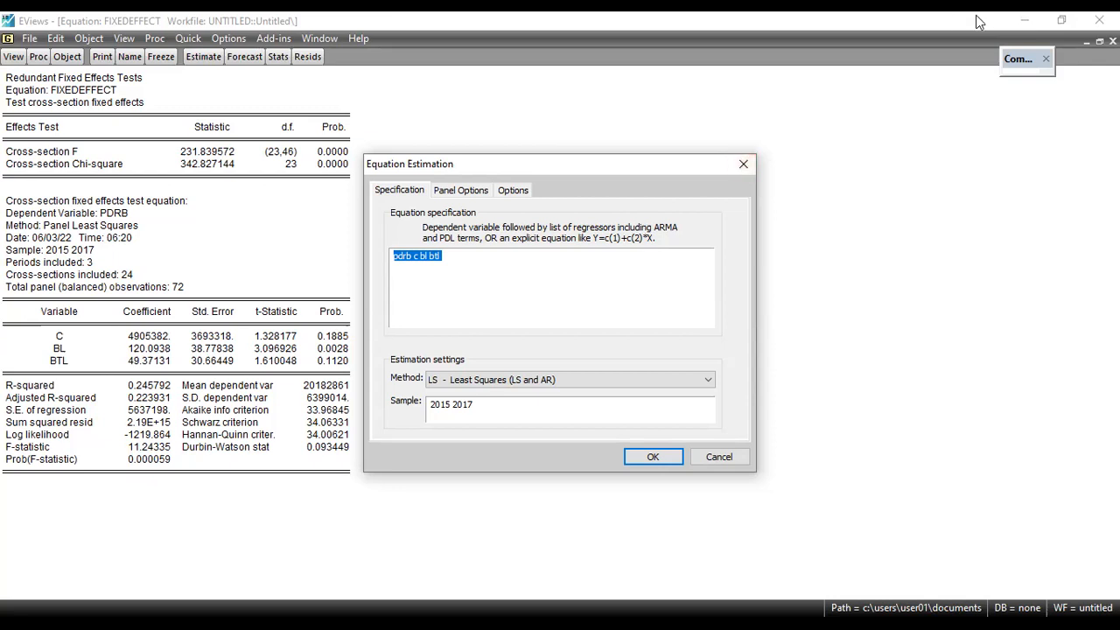
click(457, 191)
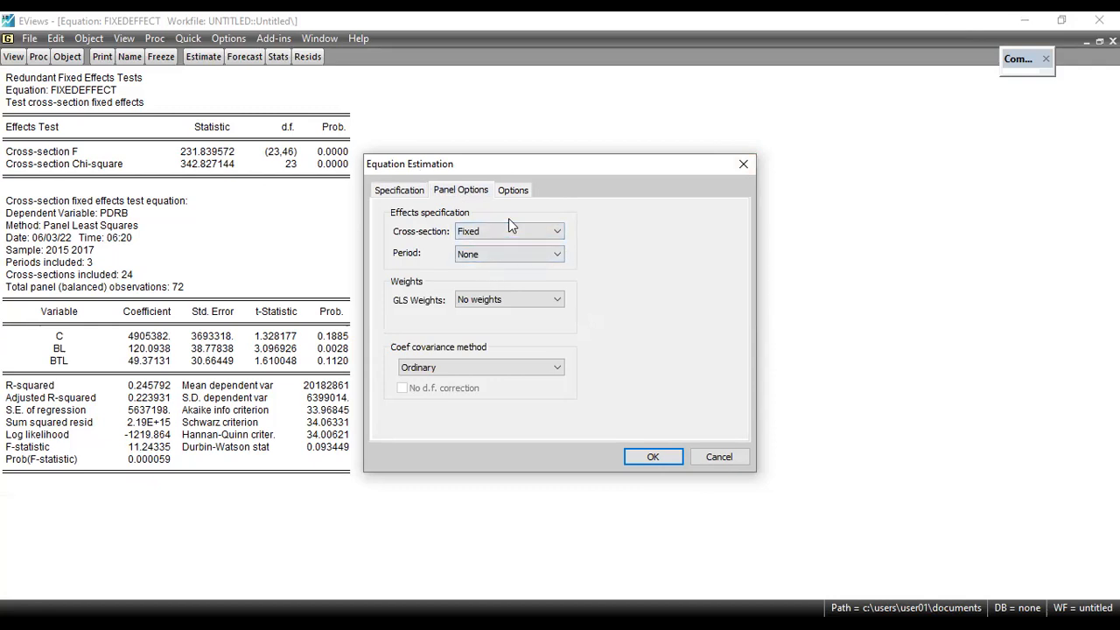
click(511, 231)
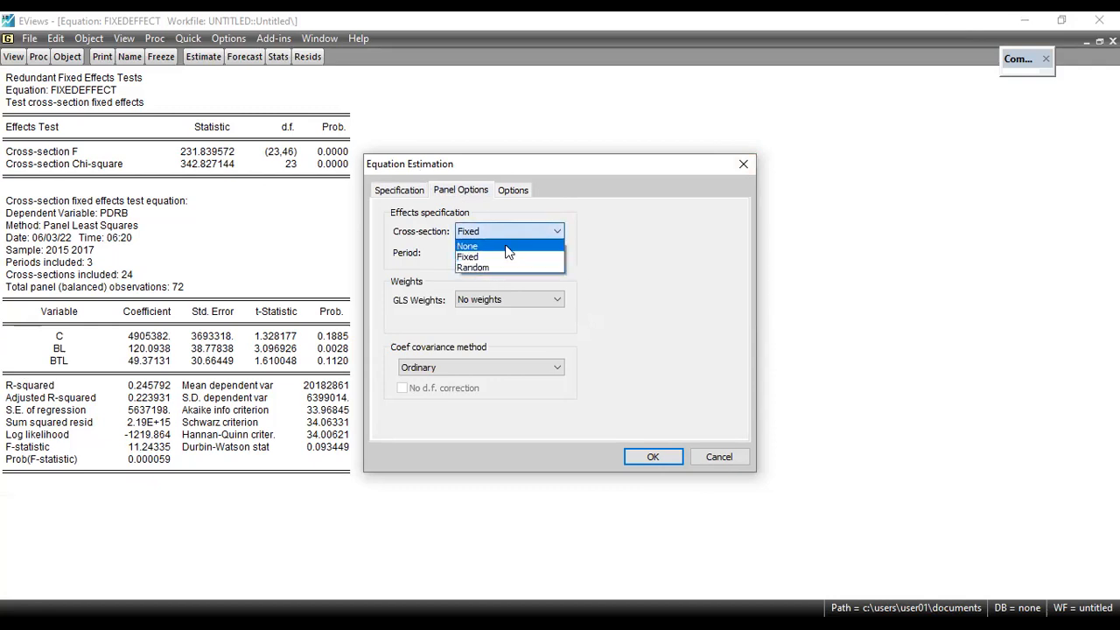
click(505, 267)
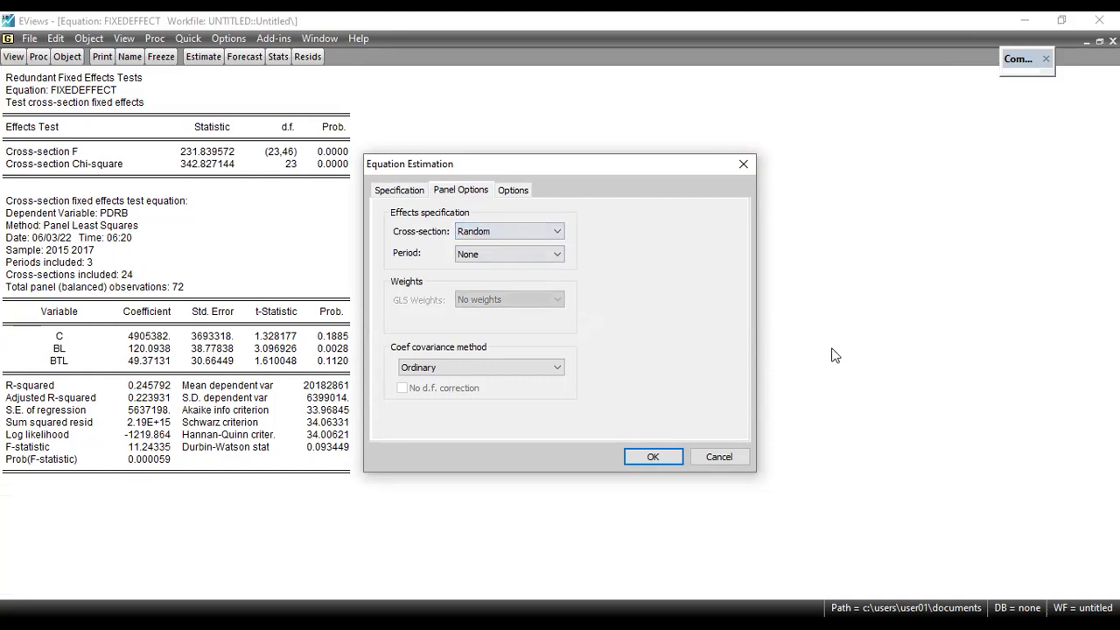
click(658, 455)
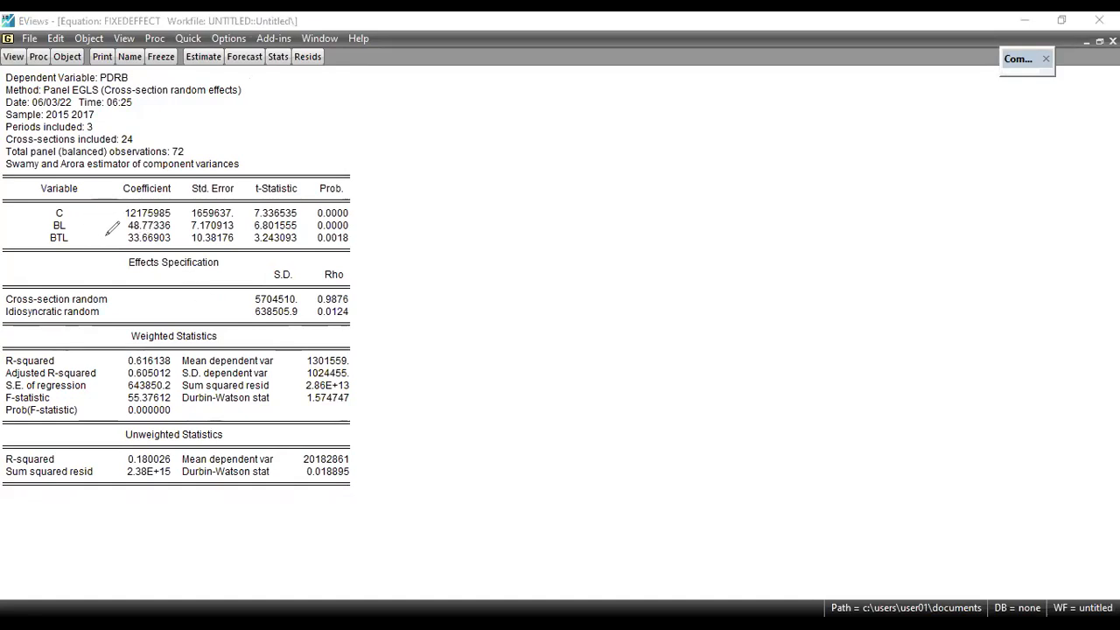
Examine the BL and BTL coefficients, their probabilities, the weighted R-squared and the F-statistic in the random effects output
drag(113, 227, 122, 241)
drag(355, 222, 366, 249)
drag(115, 360, 125, 360)
drag(108, 404, 131, 391)
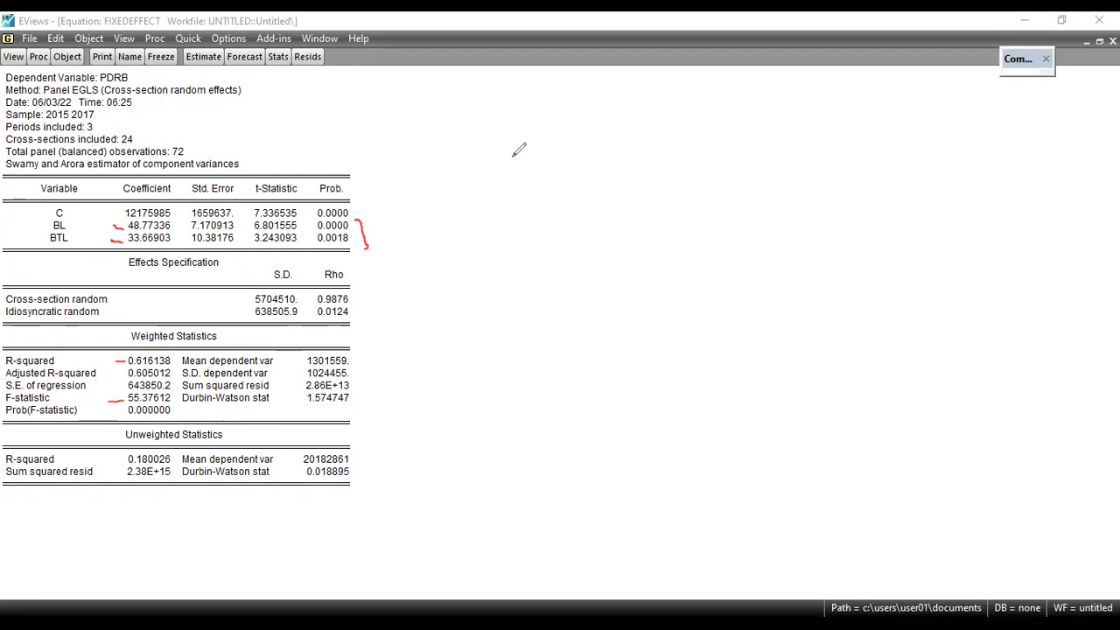
key(e)
Freeze the cross-section random effects output as a table and name the table randomeffect
click(161, 57)
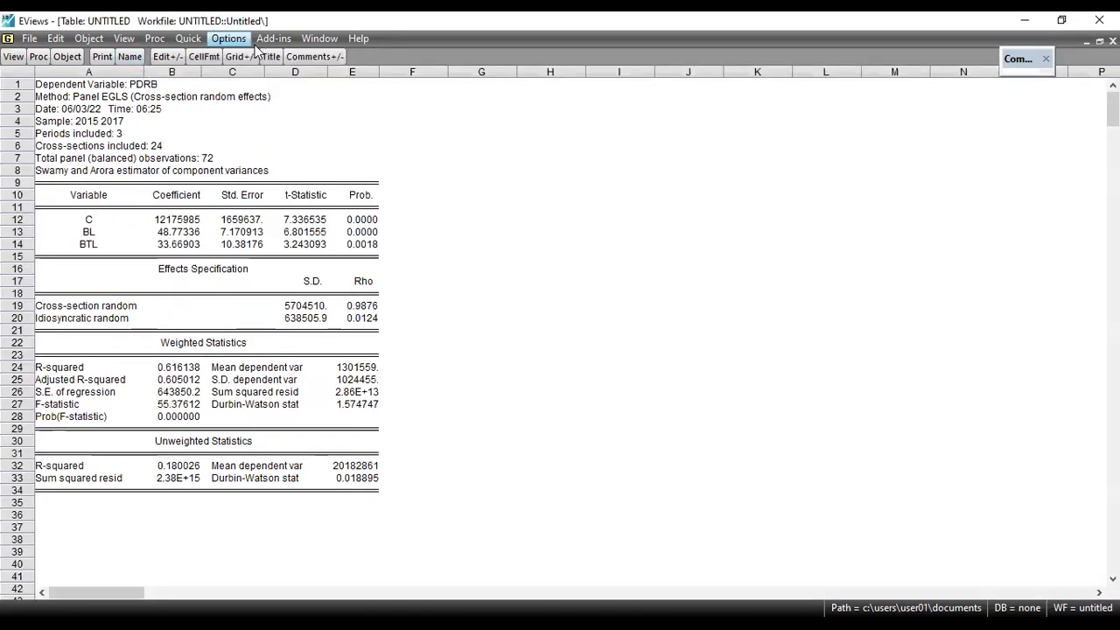
click(130, 56)
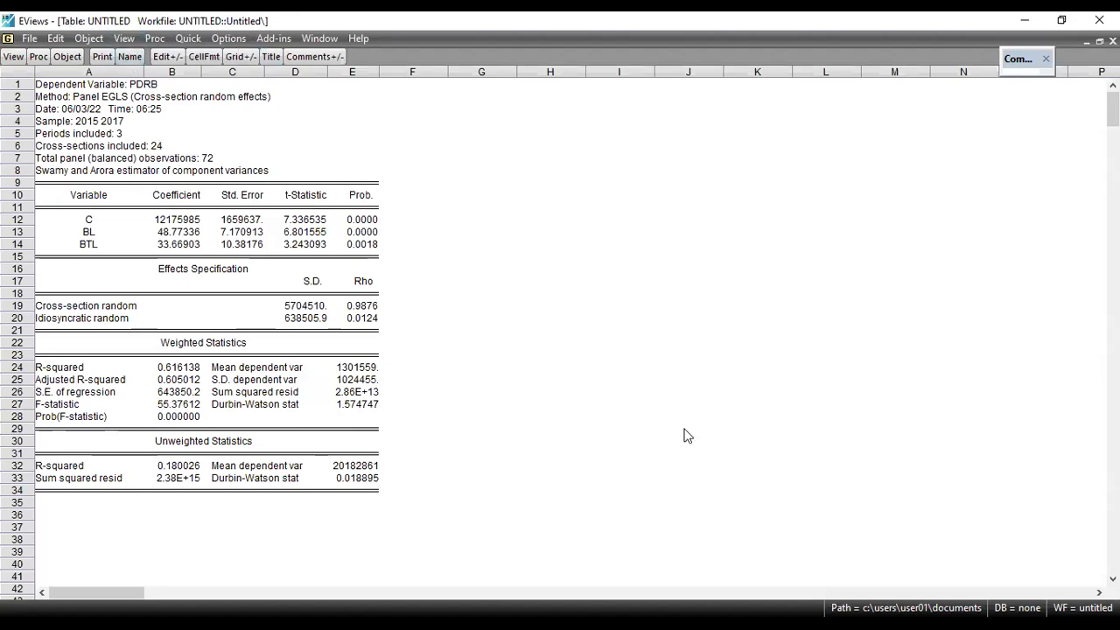
click(680, 239)
click(317, 39)
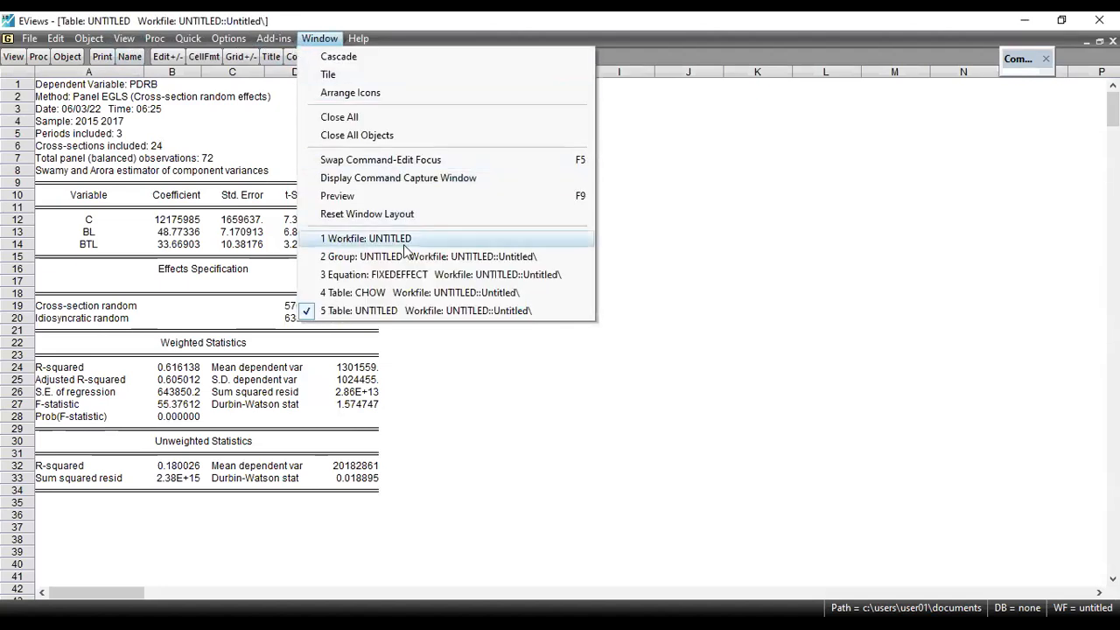
click(426, 312)
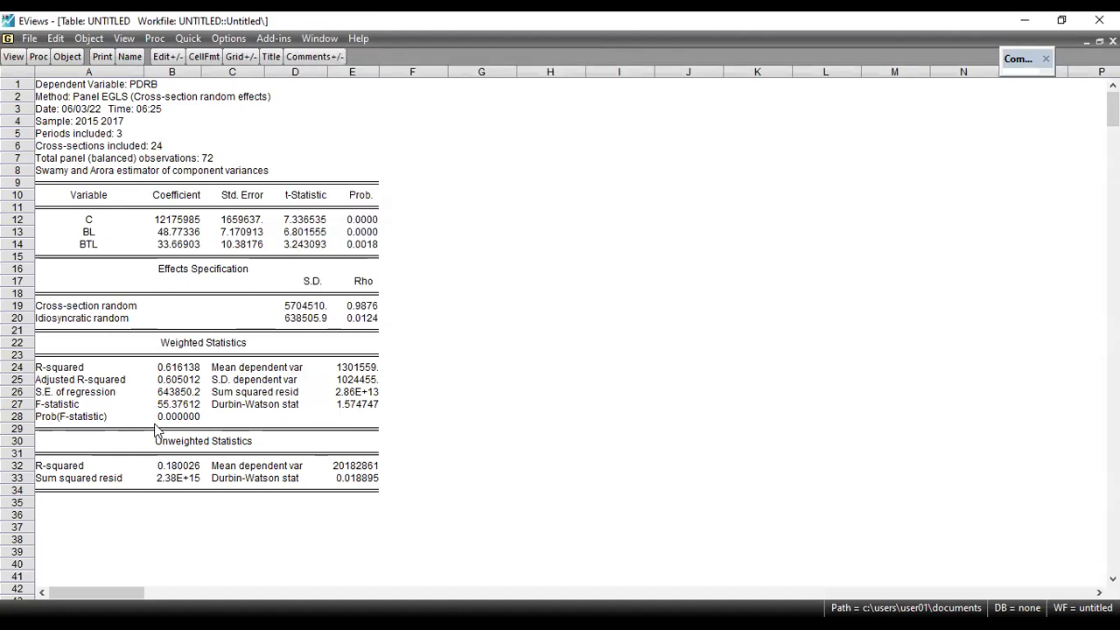
click(129, 56)
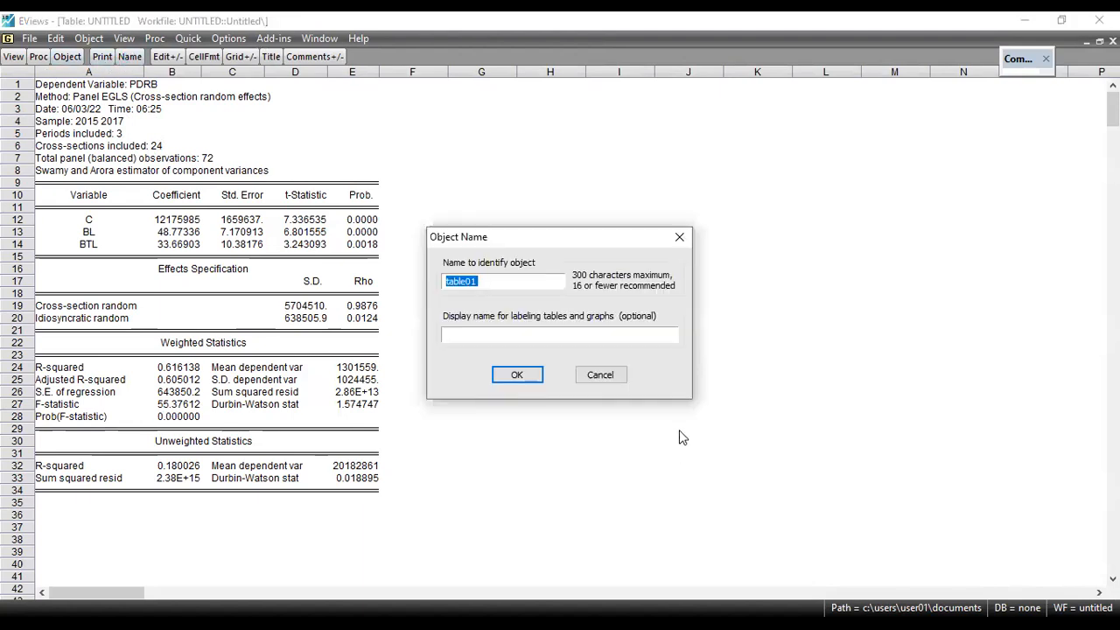
text(randomeffect)
click(516, 375)
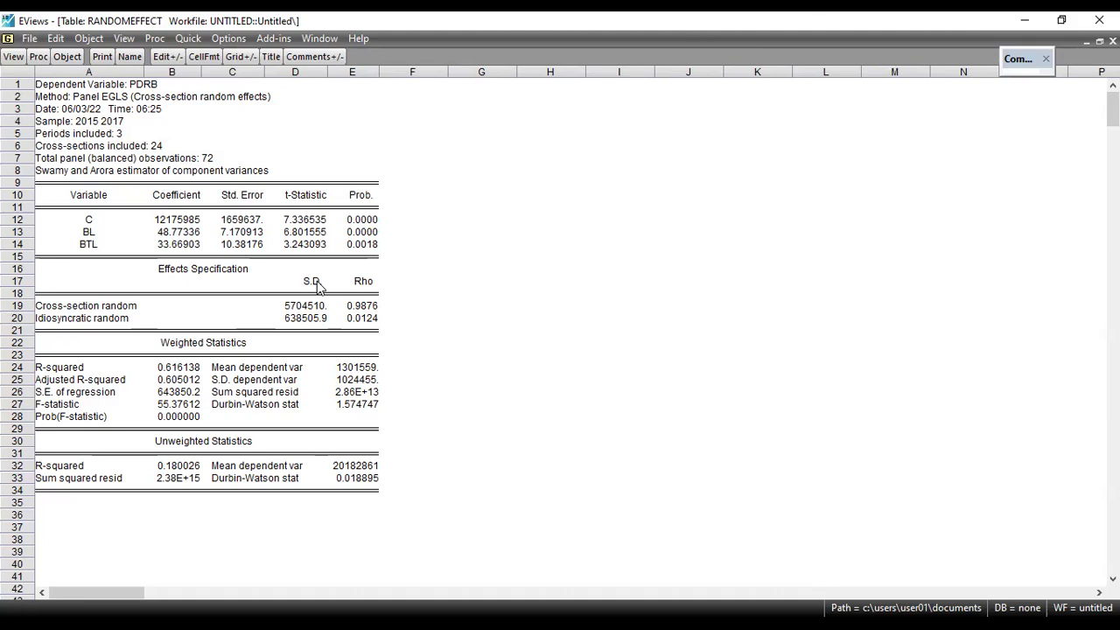
click(319, 38)
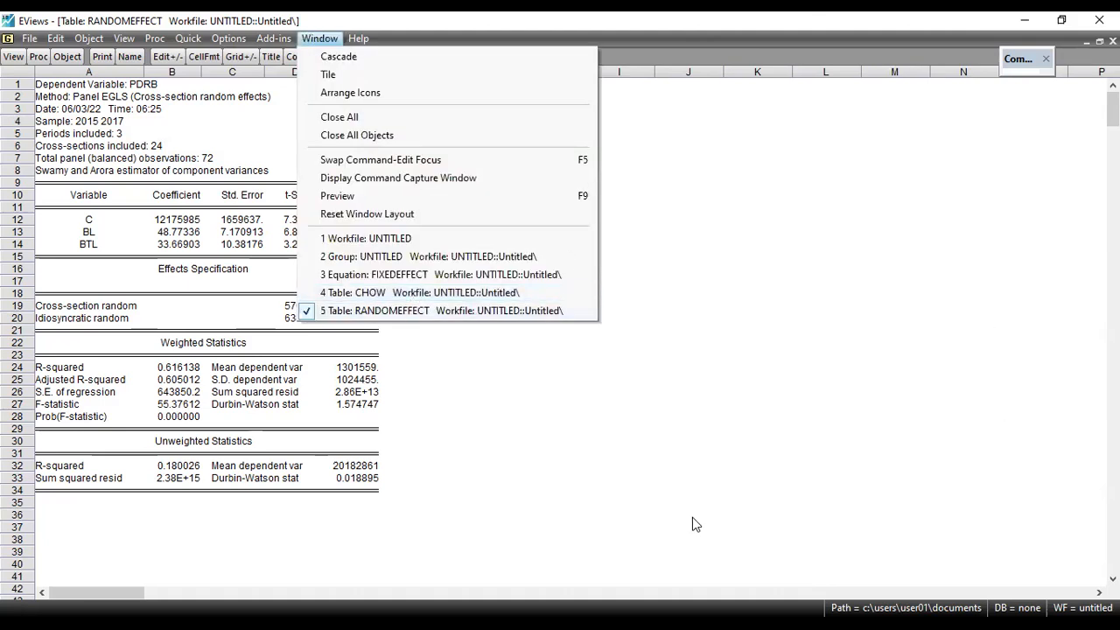
click(595, 444)
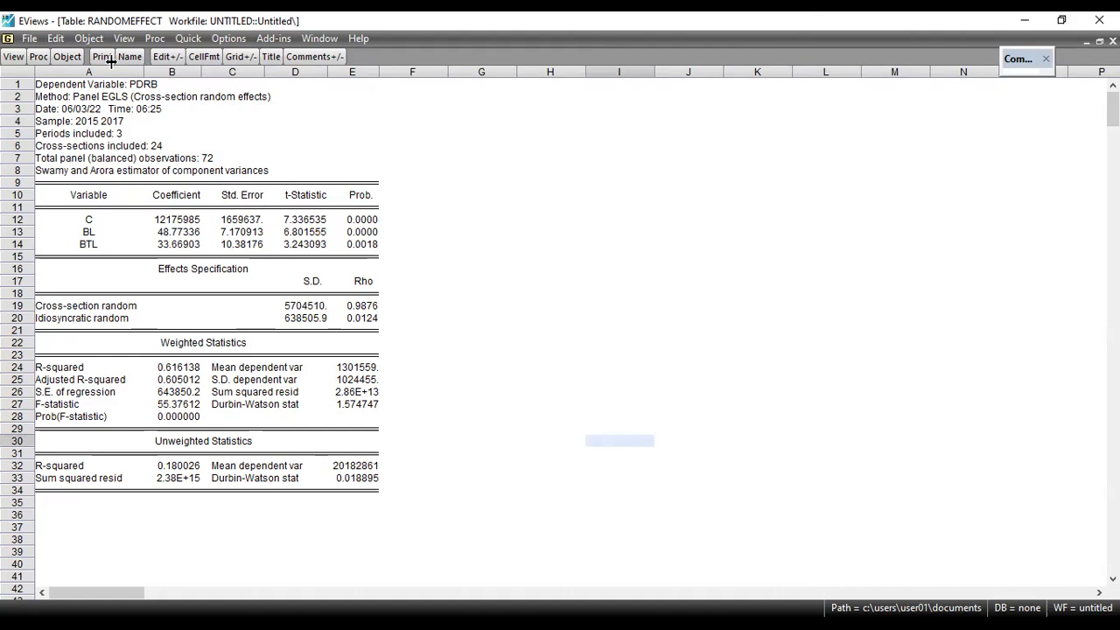
click(11, 59)
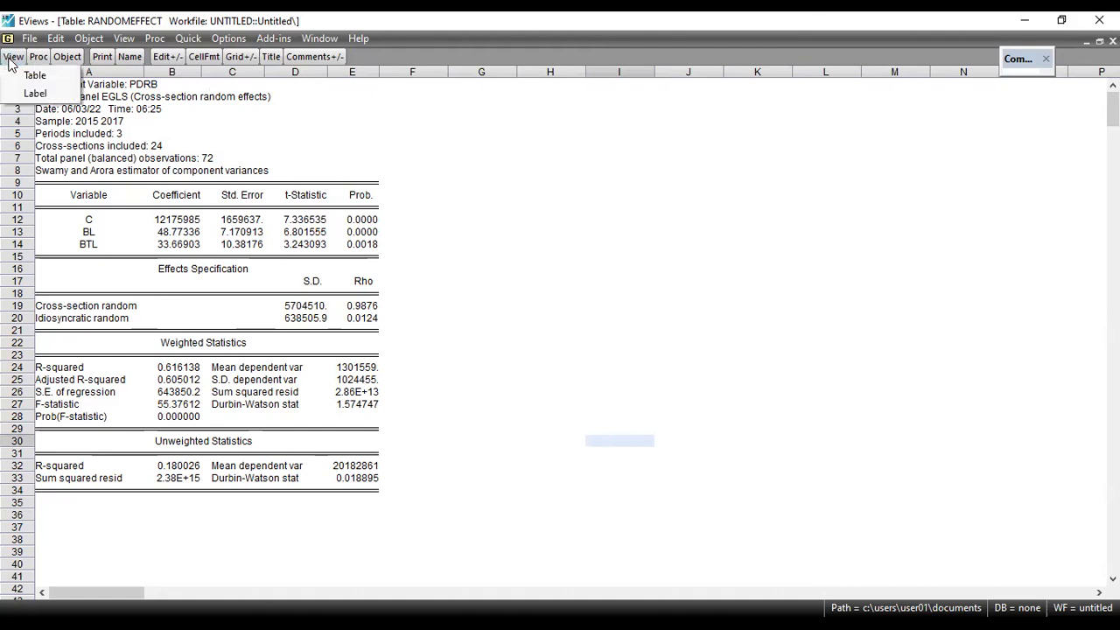
click(507, 222)
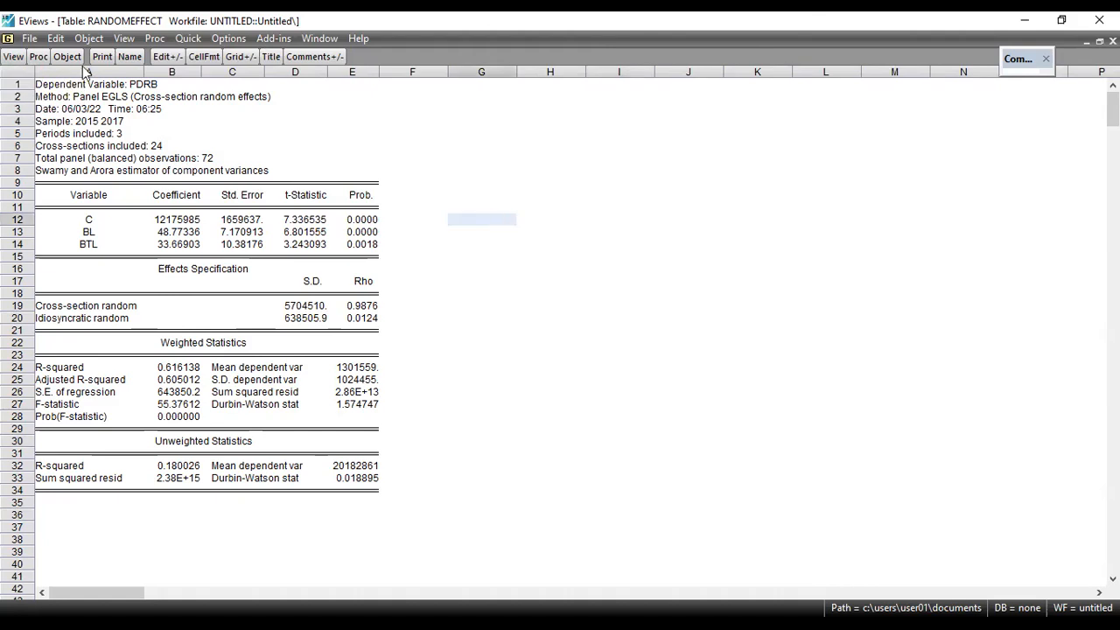
click(24, 61)
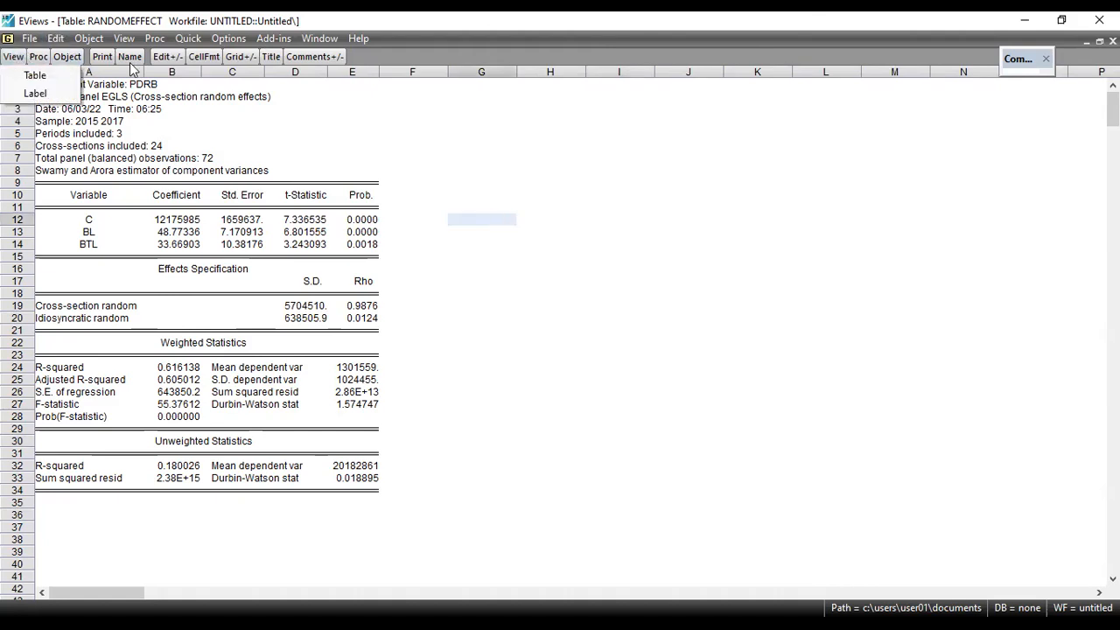
click(383, 160)
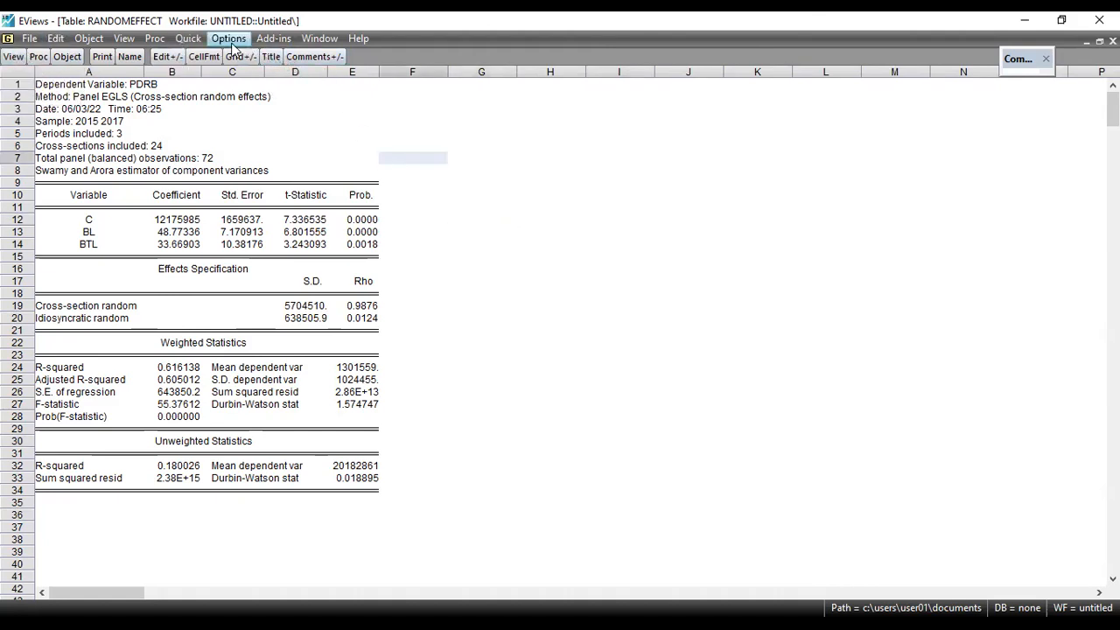
click(124, 39)
mouse_move(154, 38)
click(505, 145)
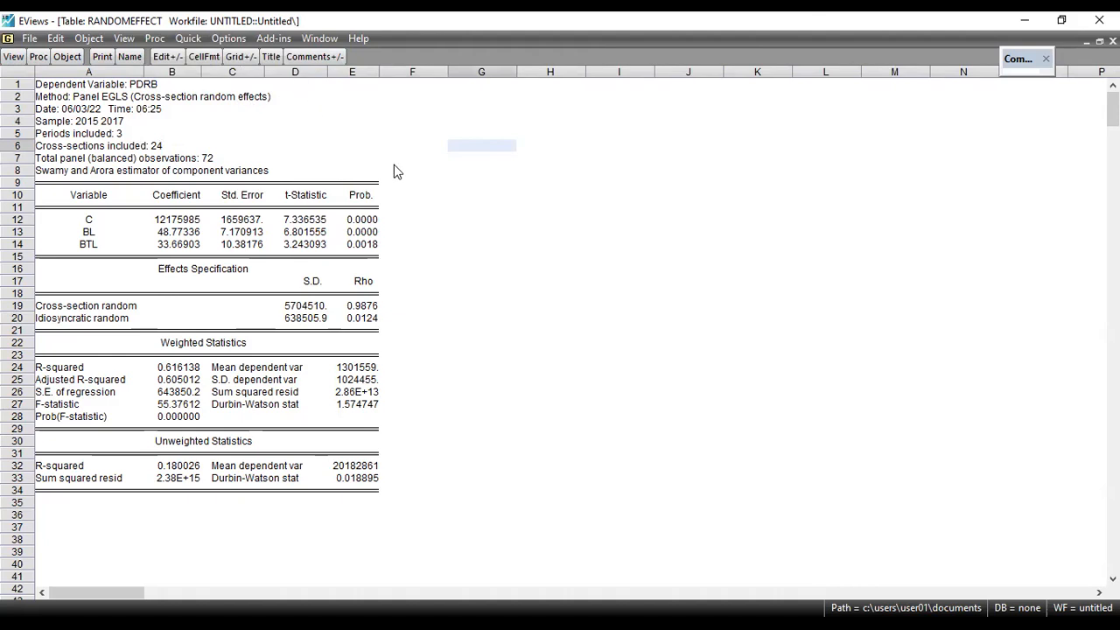
click(536, 360)
click(481, 241)
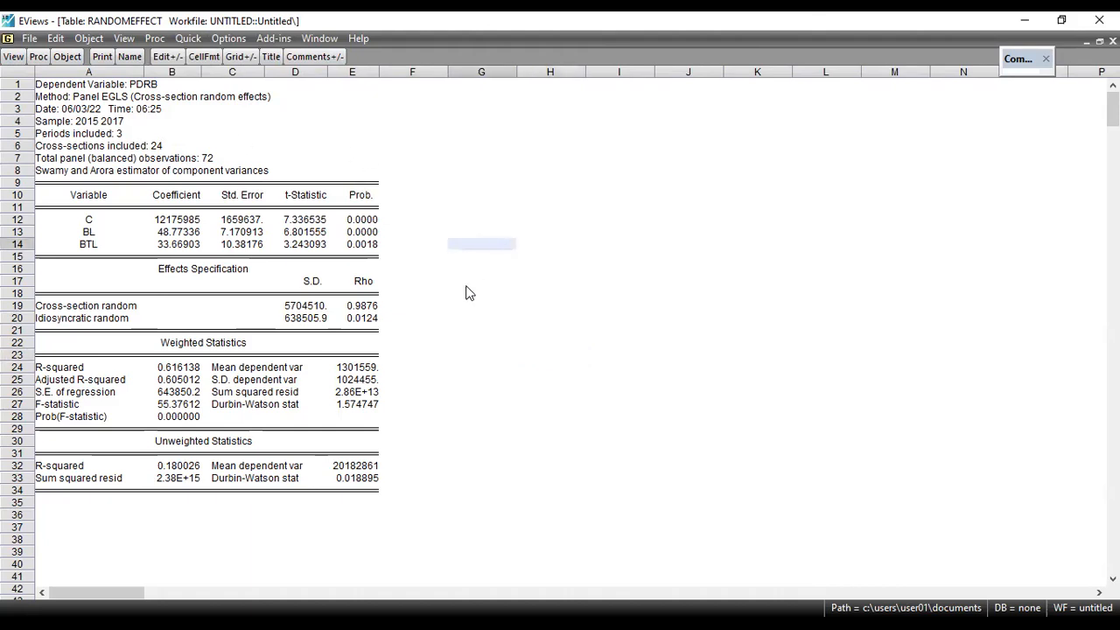
click(555, 329)
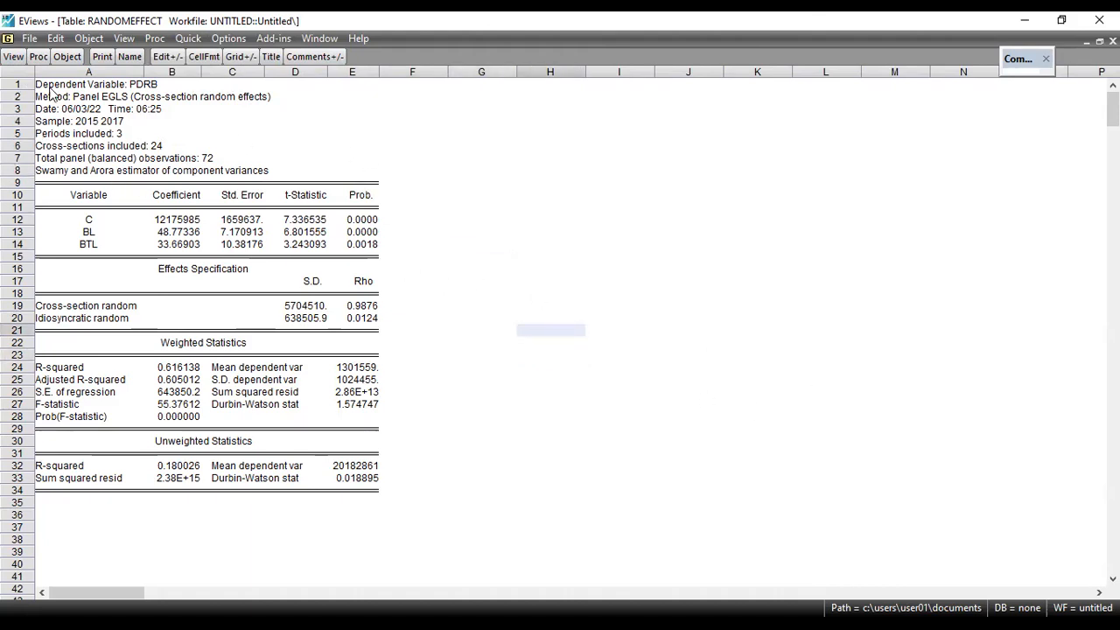
Switch to the presentation and read how to run the correlated random effects Hausman test from the random effects equation
key(alt+Tab)
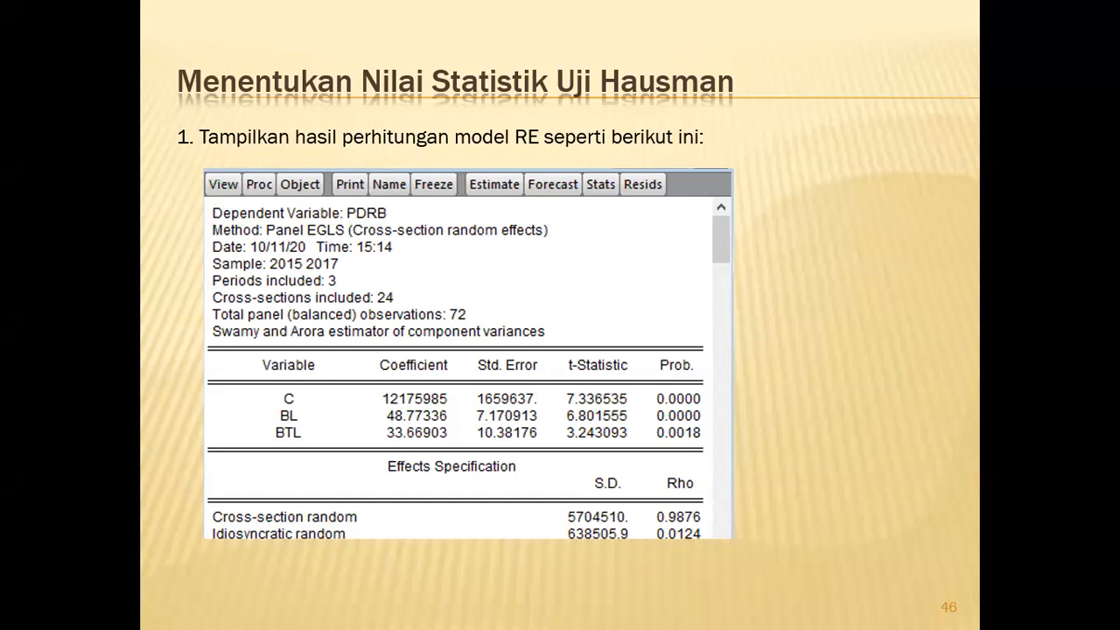
click(258, 349)
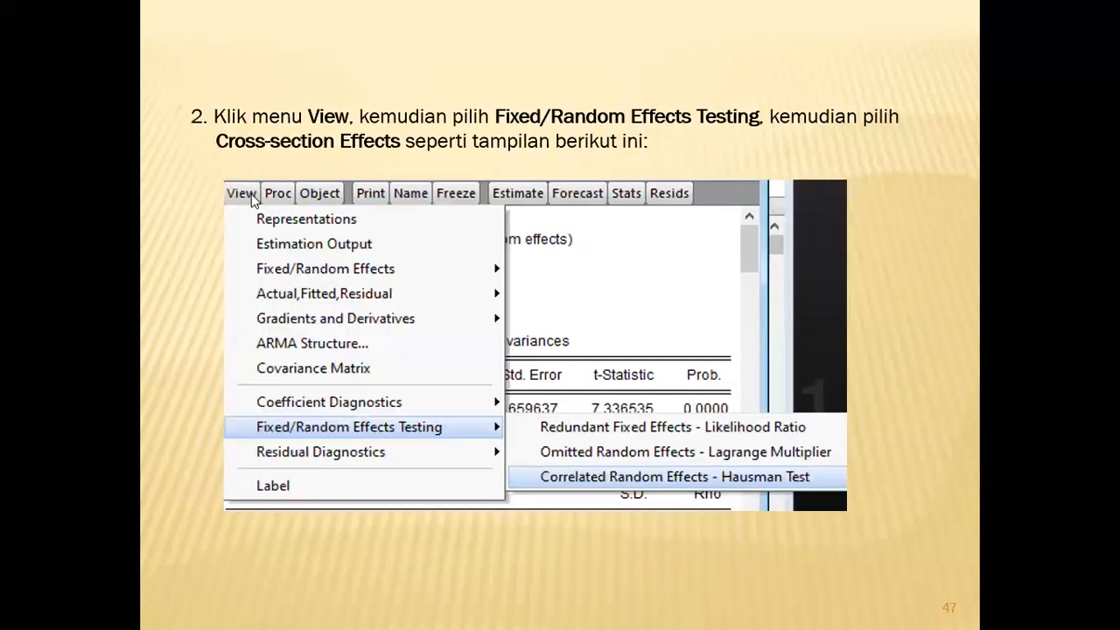